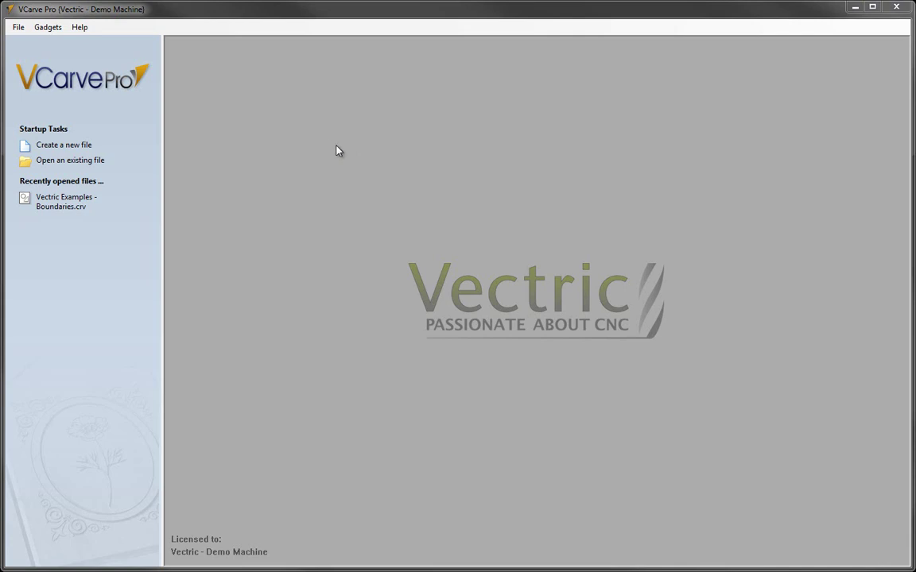
click(80, 28)
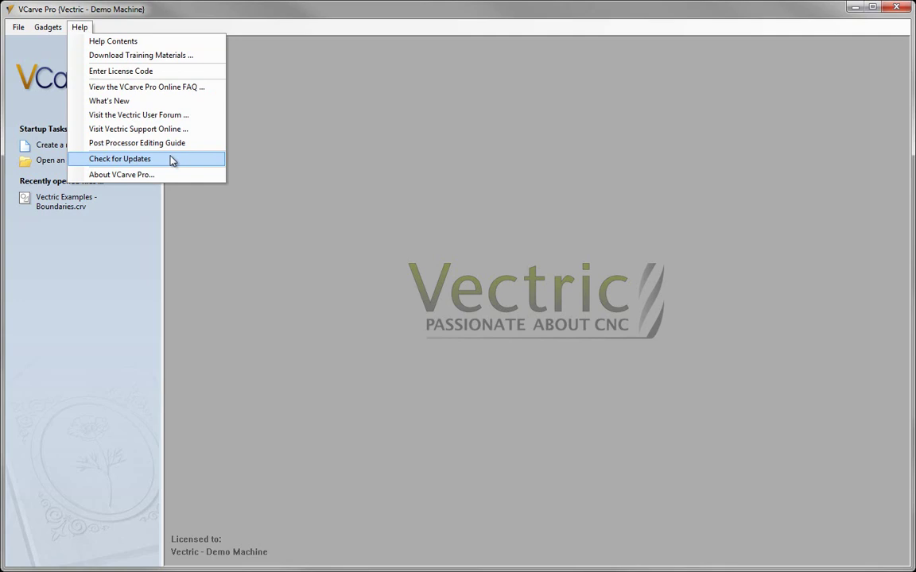
click(287, 157)
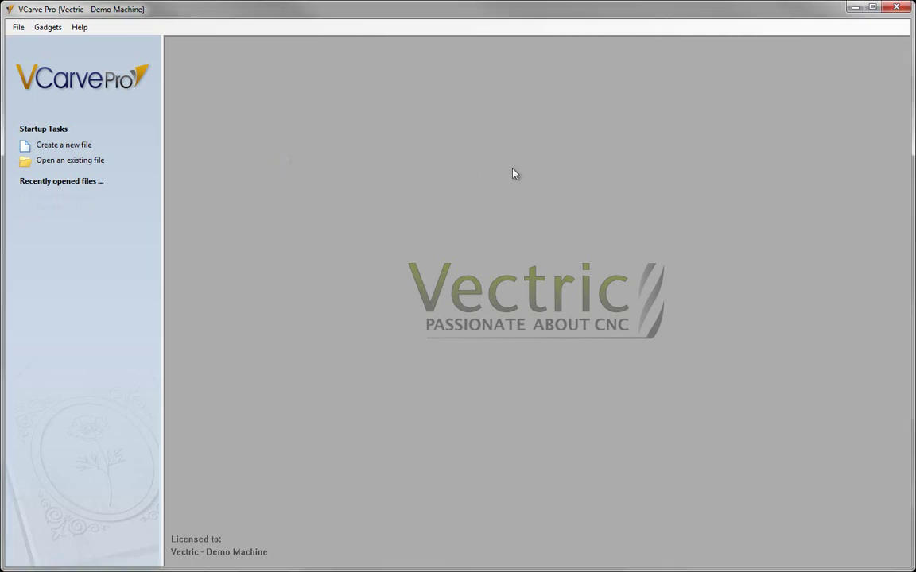
Step: Create a new 12 by 12 inch job with 0.5 inch thick material and the datum at the lower-left corner
click(60, 145)
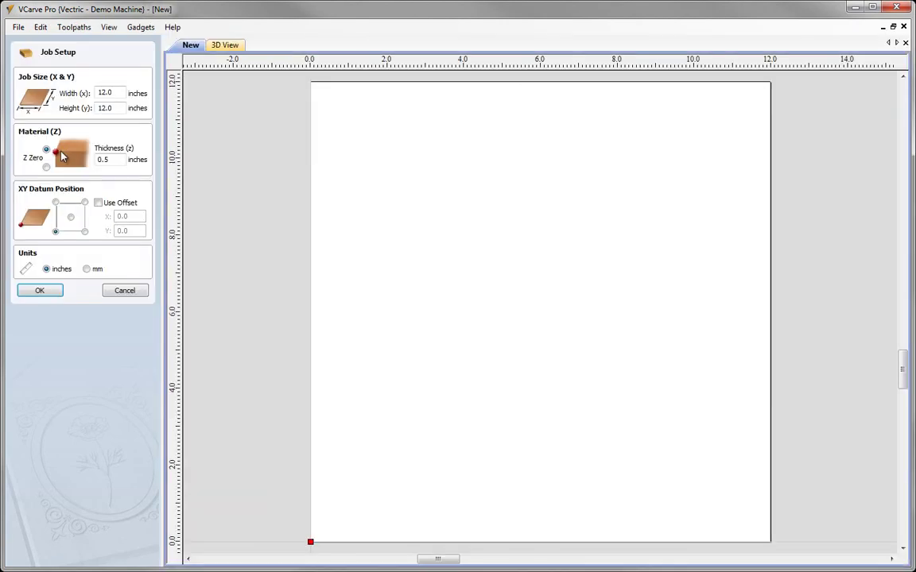
click(44, 292)
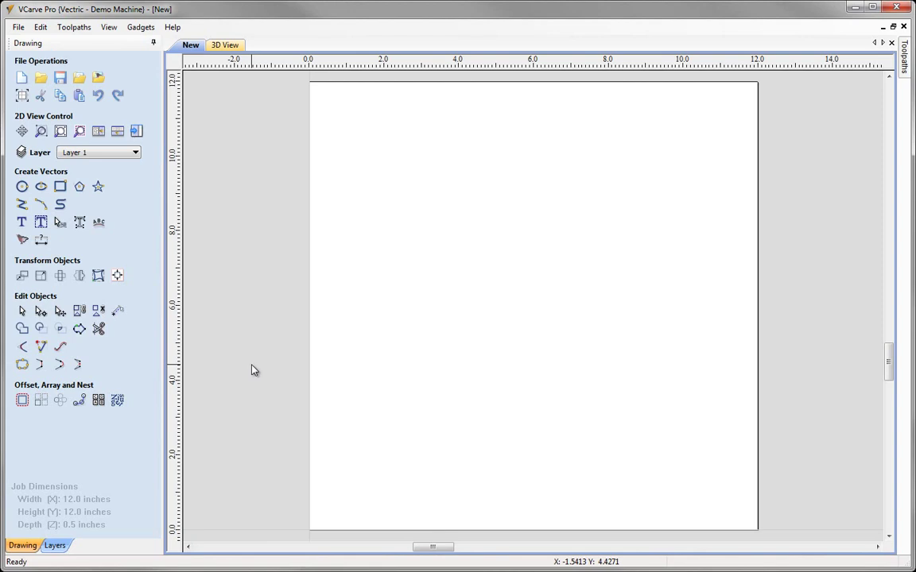
Step: Draw a closed square polyline with corners at (6, 6), (6, 0), (0, 0) and (0, 6) inches
click(22, 206)
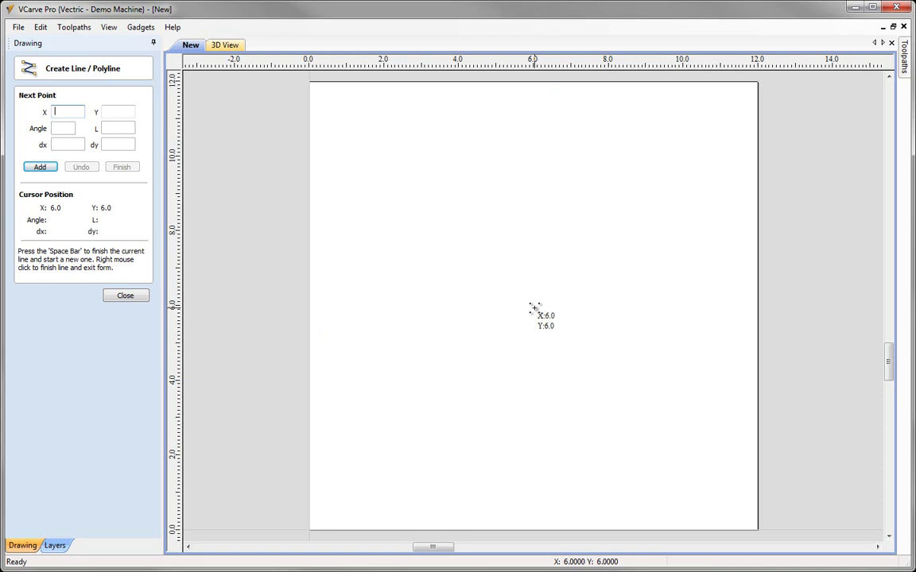
click(534, 305)
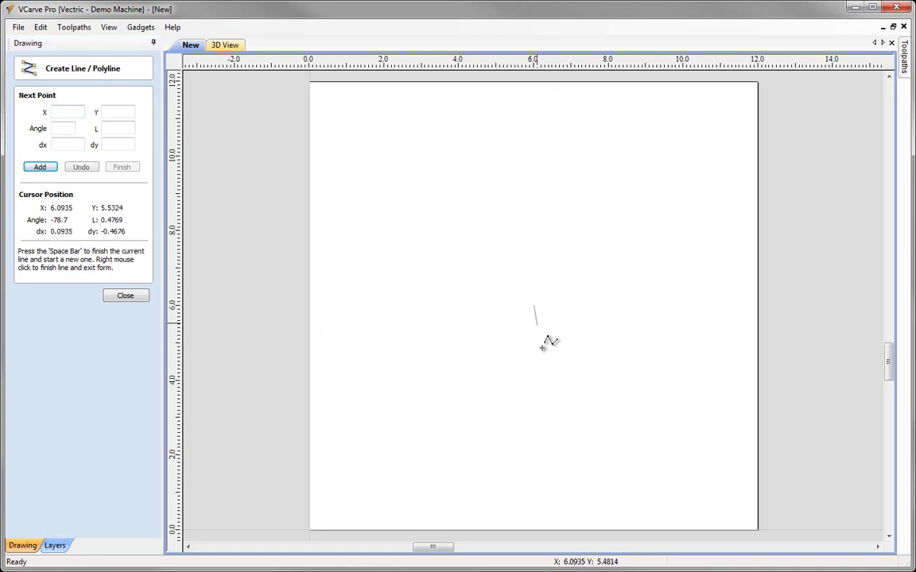
click(533, 529)
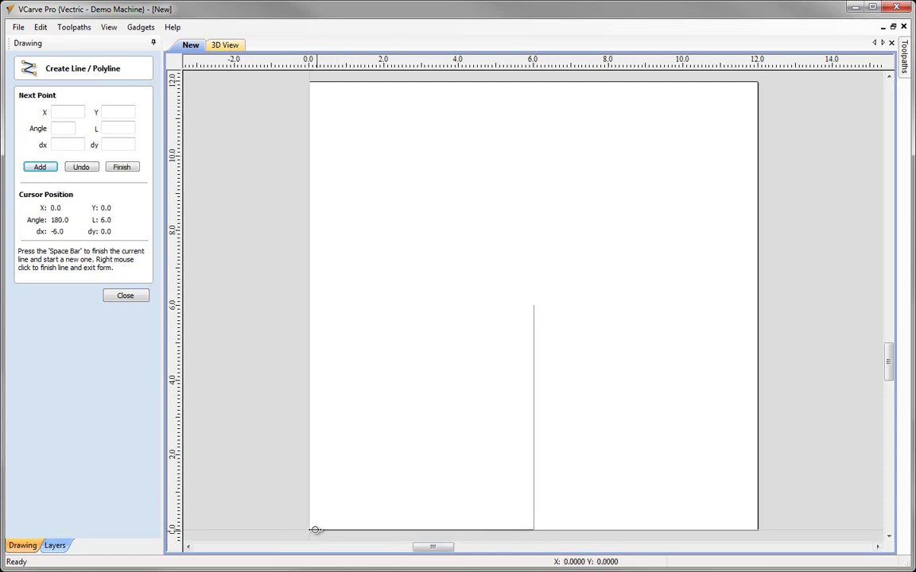
click(310, 529)
click(310, 305)
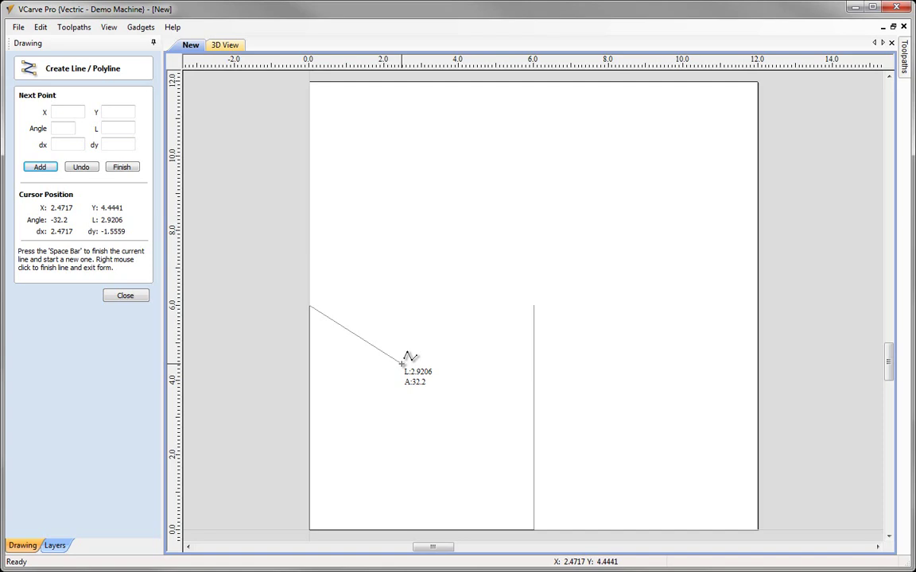
key(space)
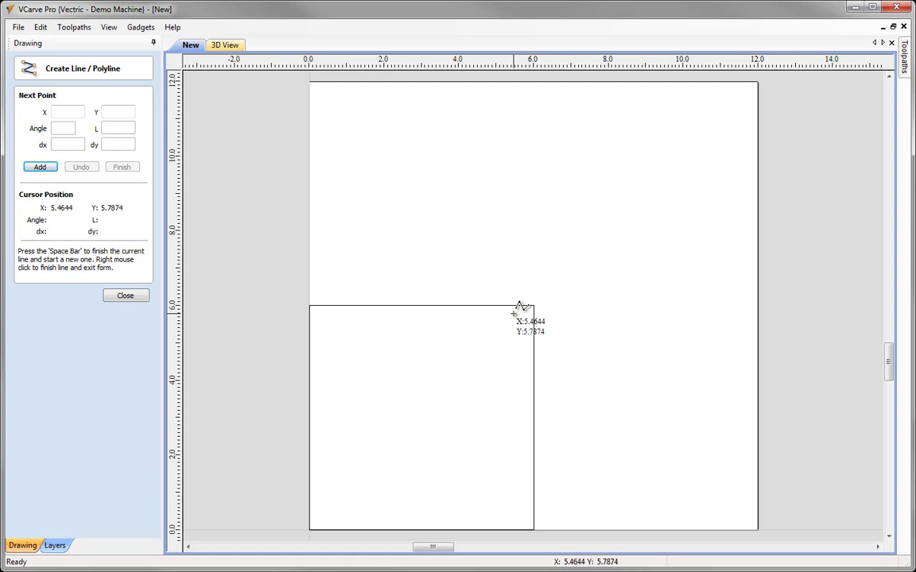
click(125, 296)
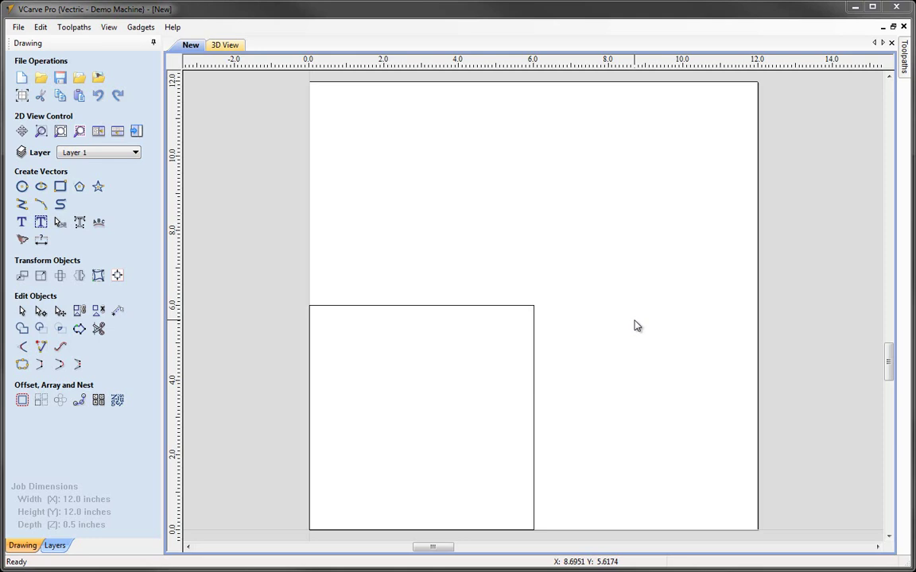
Step: Set the fixed nudge distance in the snap settings to 0.5 inches
click(41, 28)
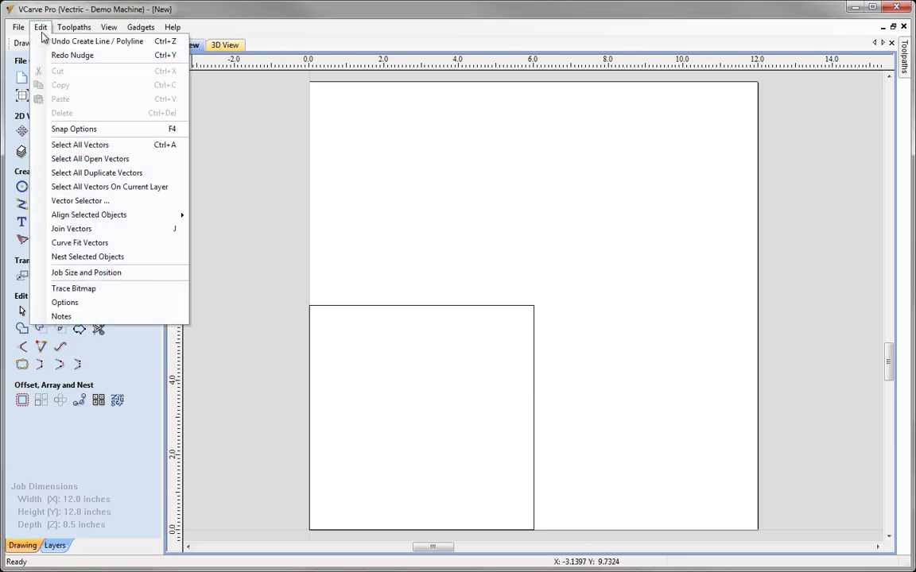
click(77, 129)
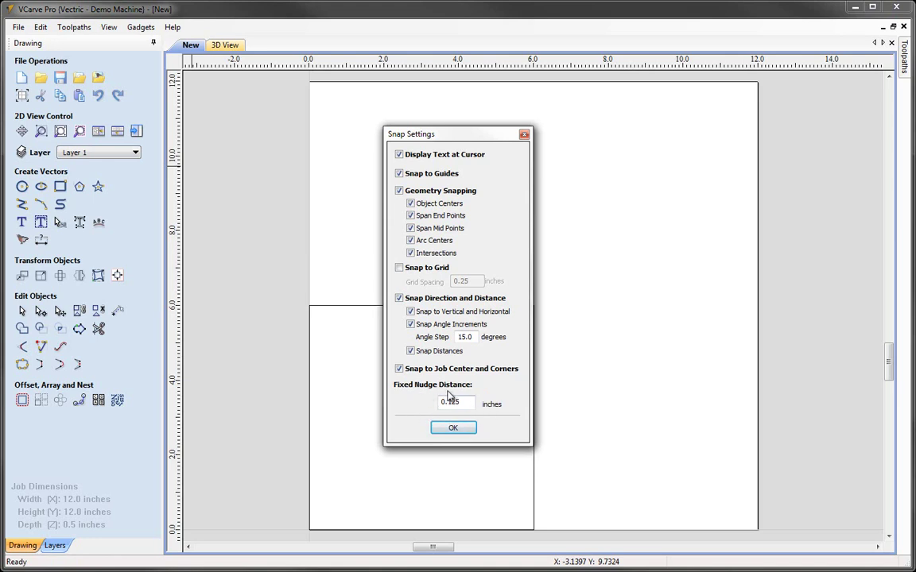
drag(465, 405, 443, 401)
text(0.5)
click(466, 432)
Step: Nudge the square one 0.5 inch increment to the right and one upwards
click(533, 413)
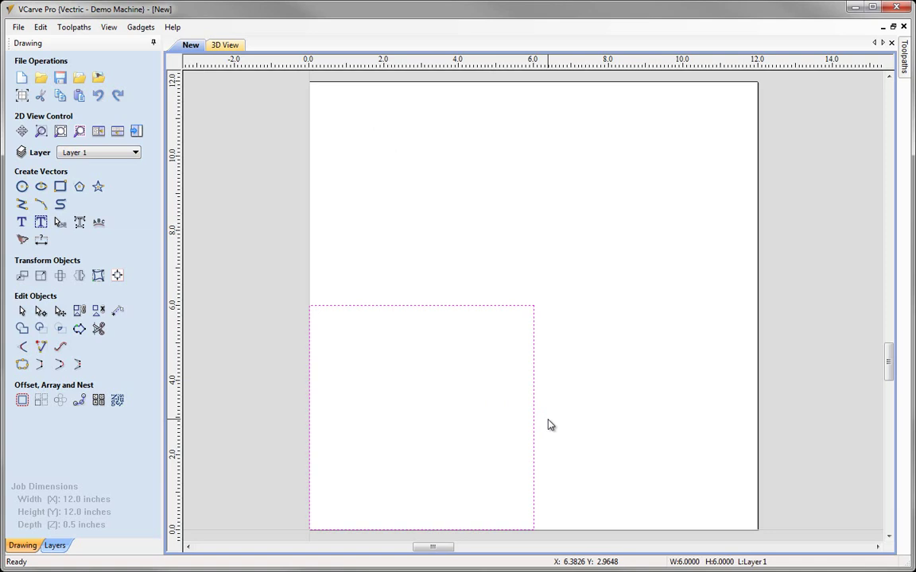
key(Right)
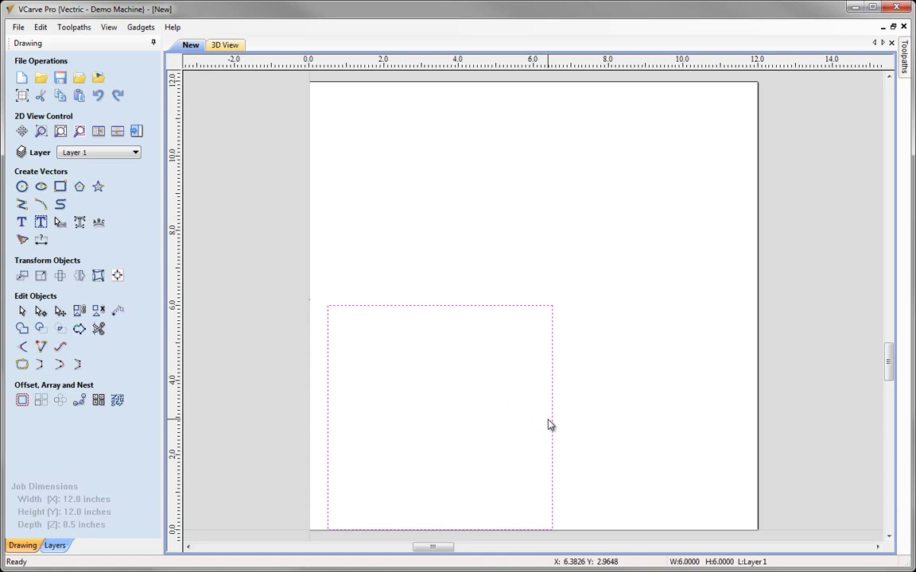
key(Up)
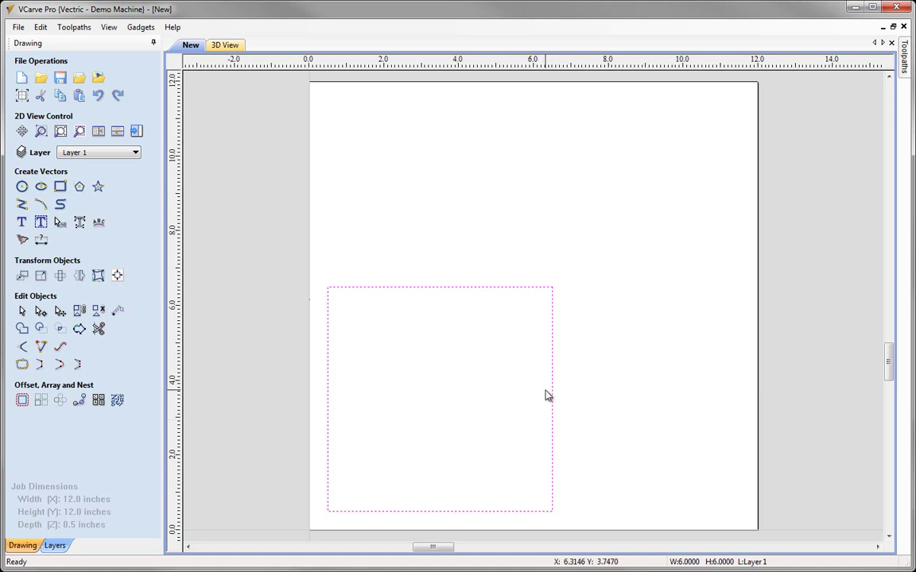
Step: Edit the square's nodes and nudge its upper-right corner 0.5 inches right and 0.5 inches up
key(n)
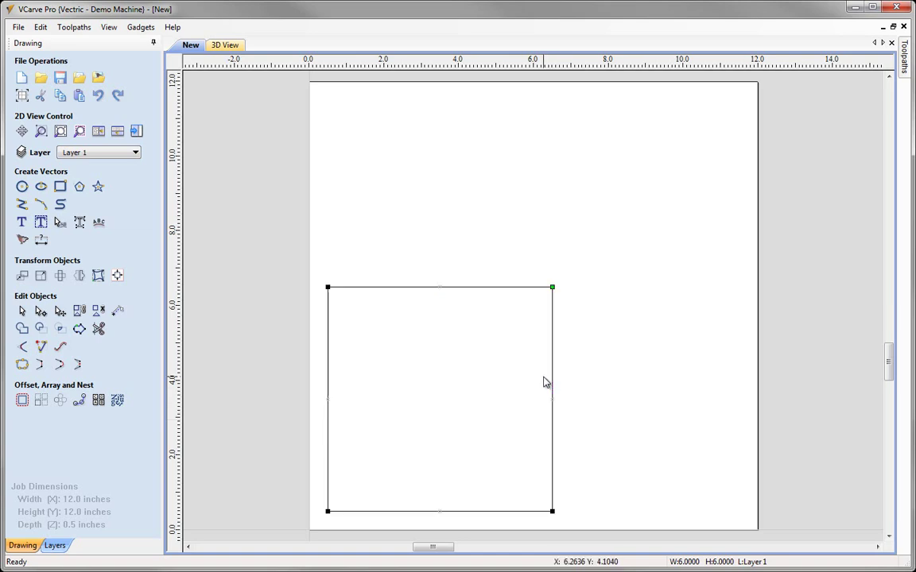
click(551, 286)
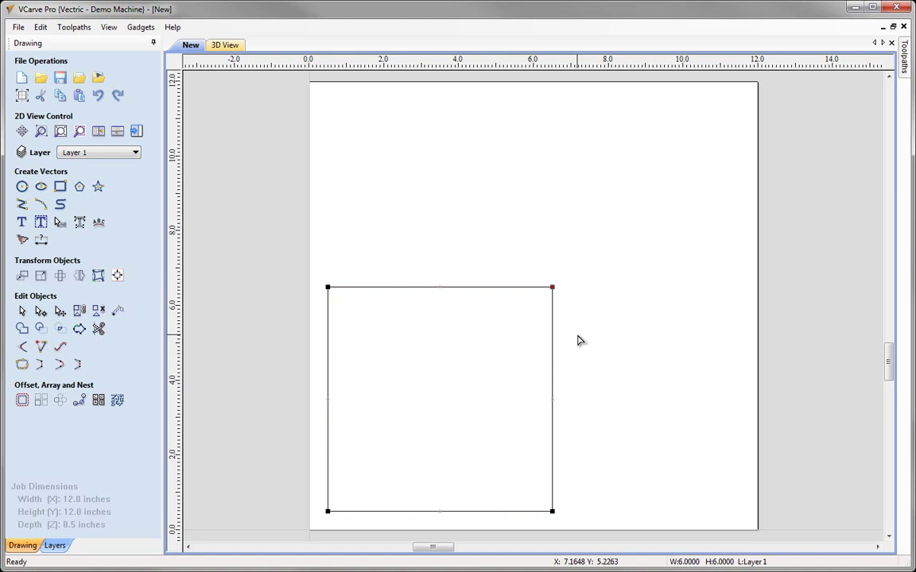
key(Right)
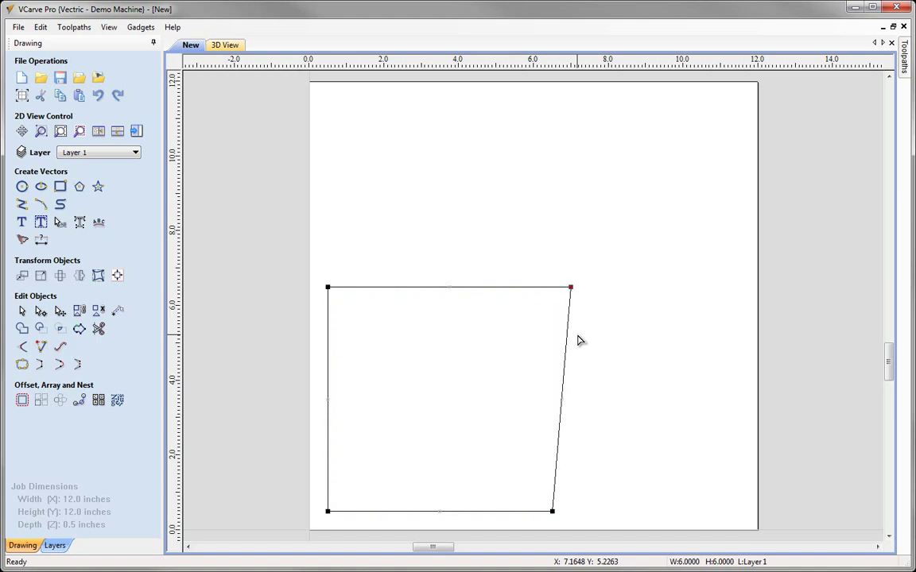
key(Up)
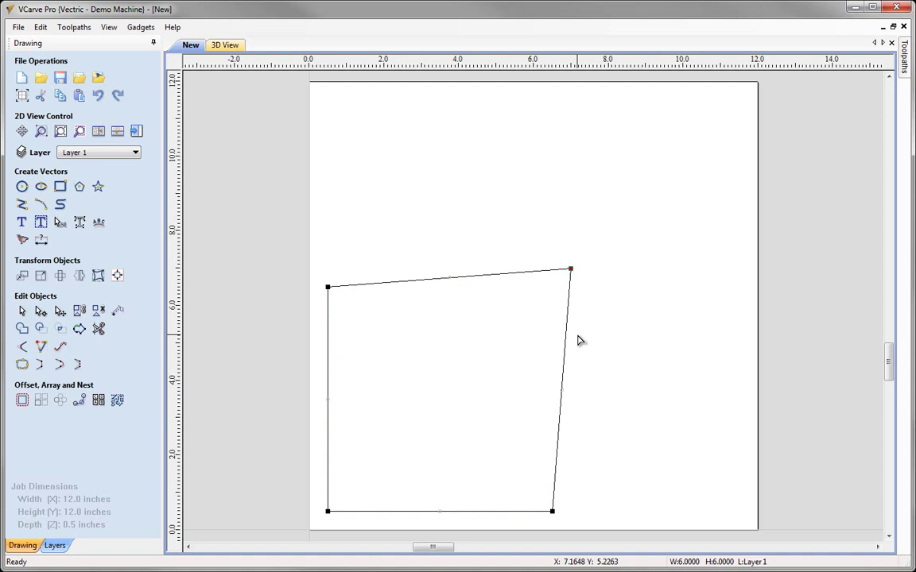
Step: Move the upper-right corner node by a relative 0.375 inches in X and 0.5 inches in Y through its properties
right_click(571, 271)
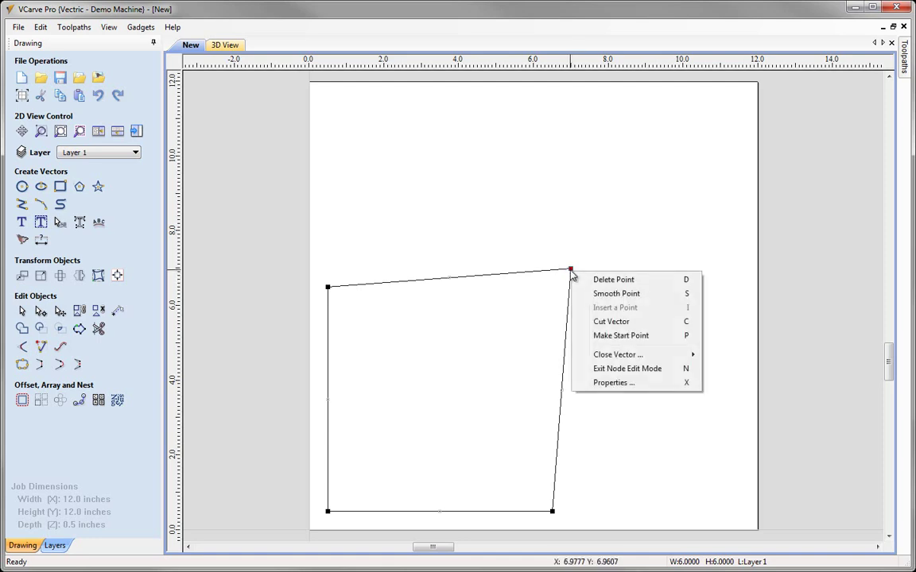
click(613, 382)
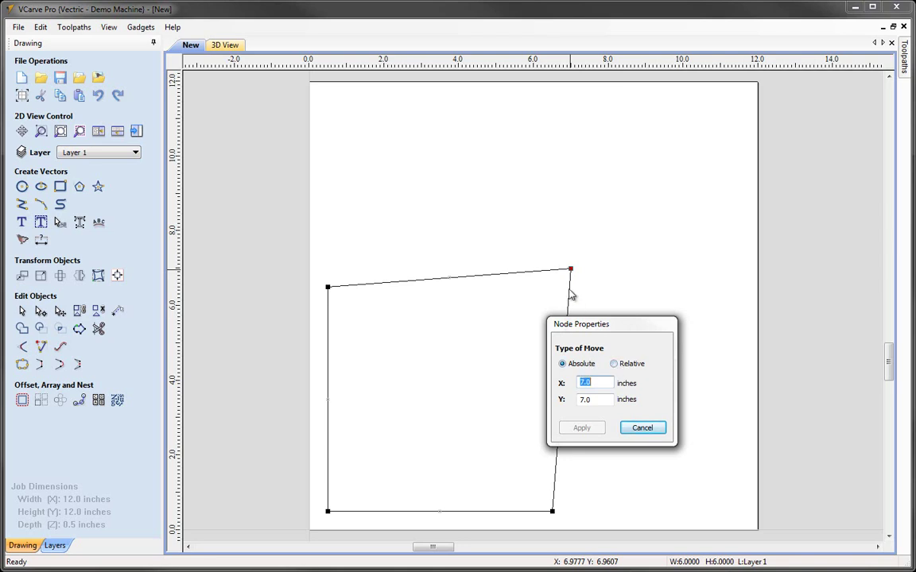
click(612, 363)
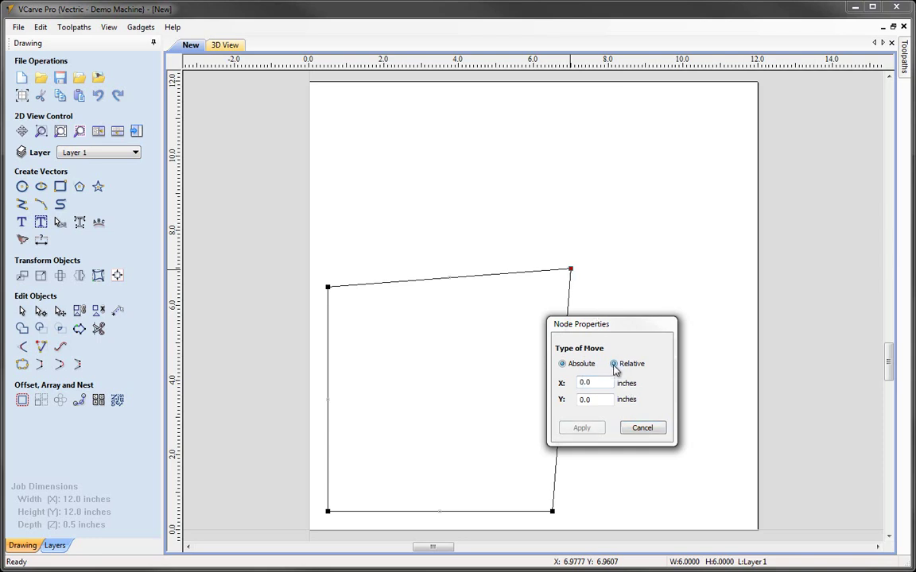
drag(604, 382, 566, 387)
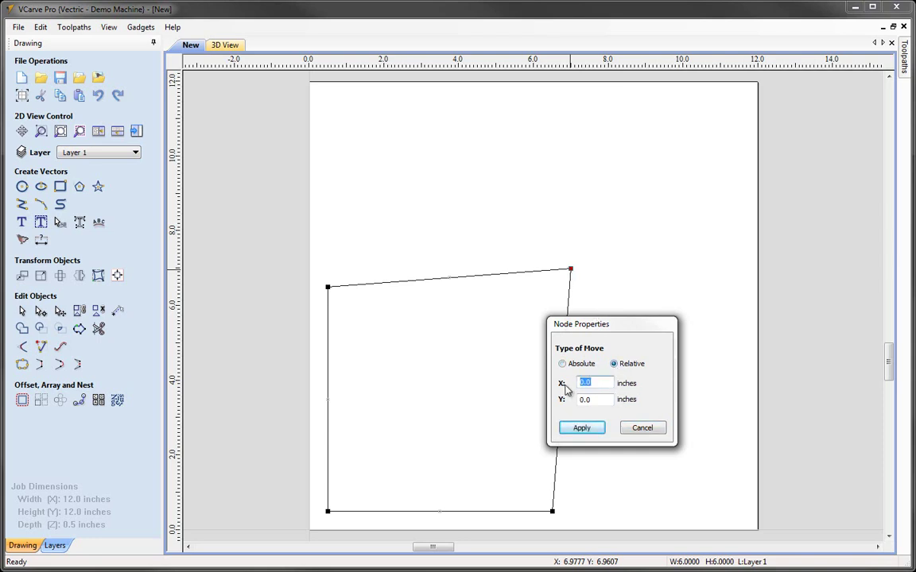
text(0.375)
drag(594, 400, 568, 406)
text(0.5)
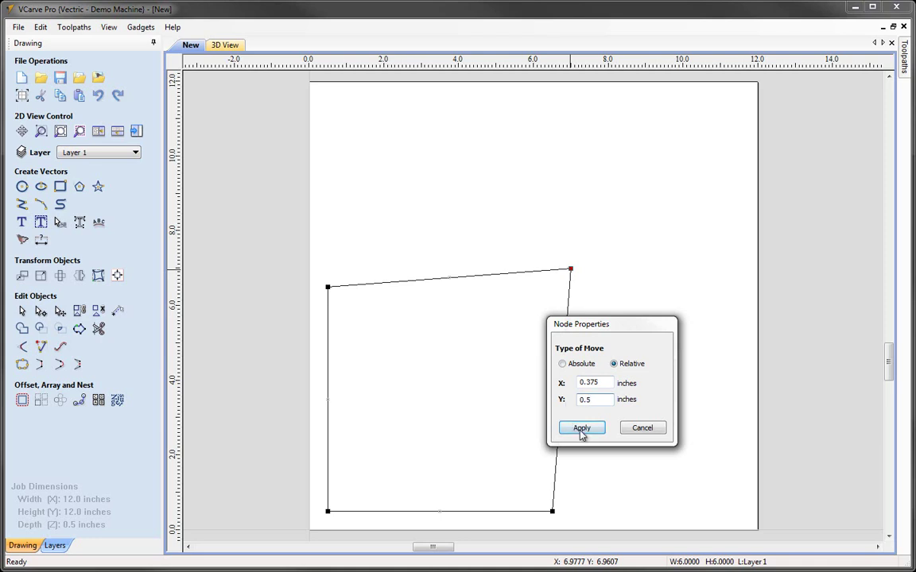
click(581, 429)
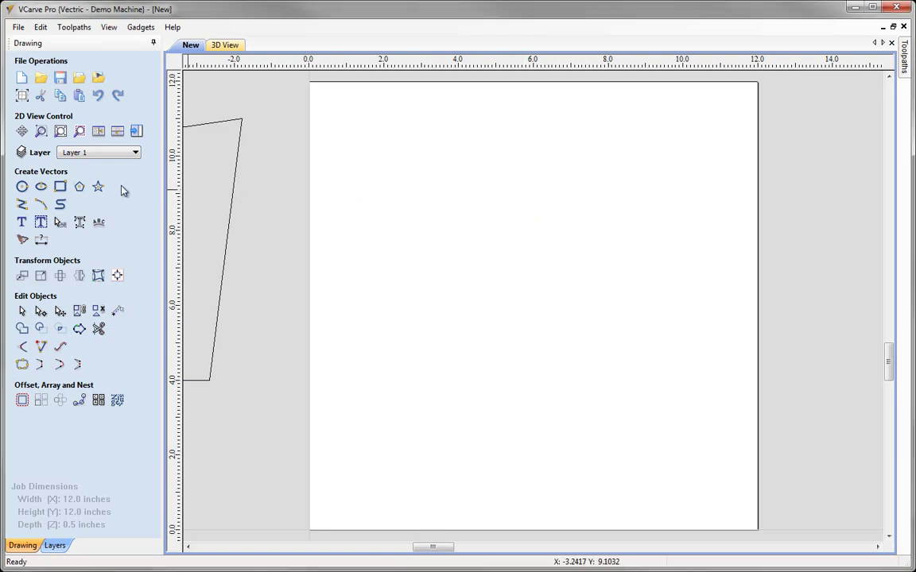
Step: Draw a 5-point star centered at X 6.0, Y 6.0 with a 5.0 inch outer radius and 38.2 percent inner radius
click(98, 188)
click(35, 250)
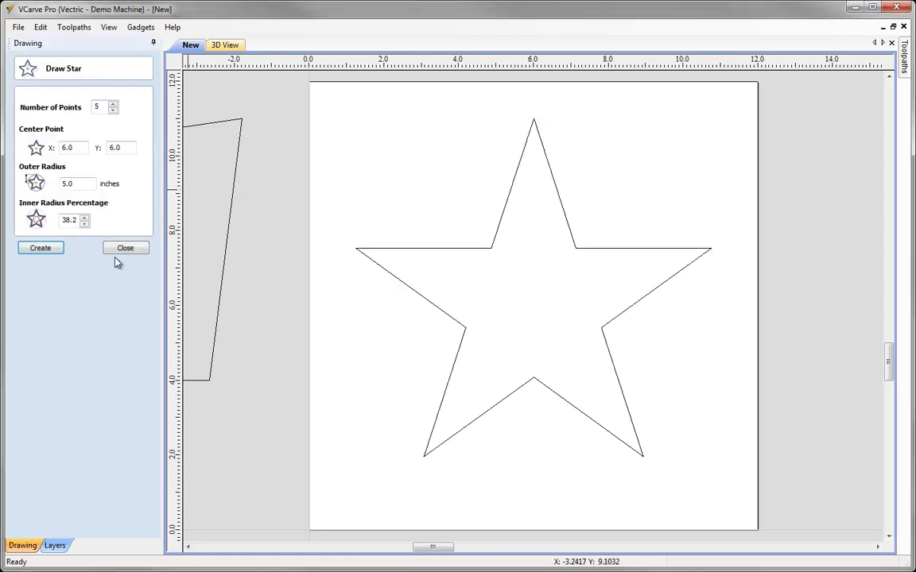
key(Escape)
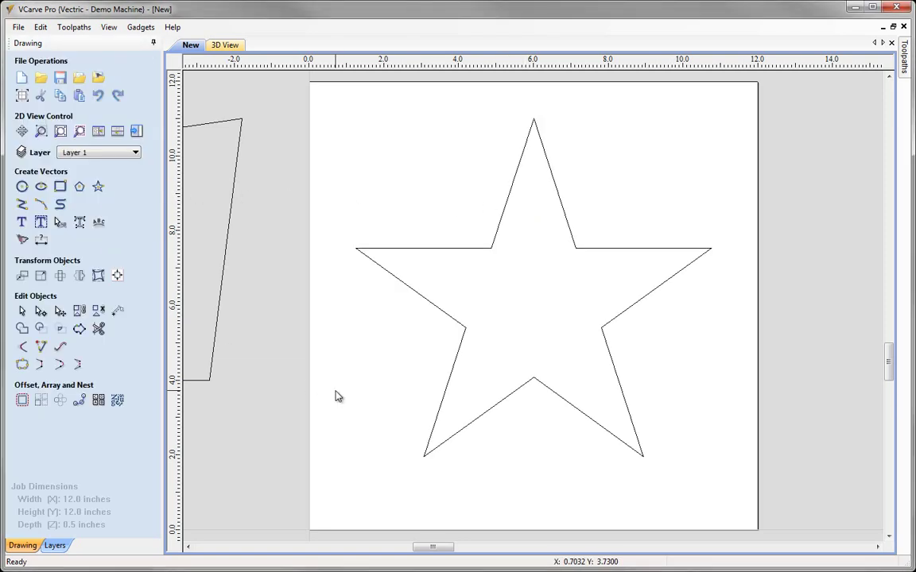
Step: Open the Rotate tool for the star, try different preset pivot points, and undo the trial rotation
click(425, 300)
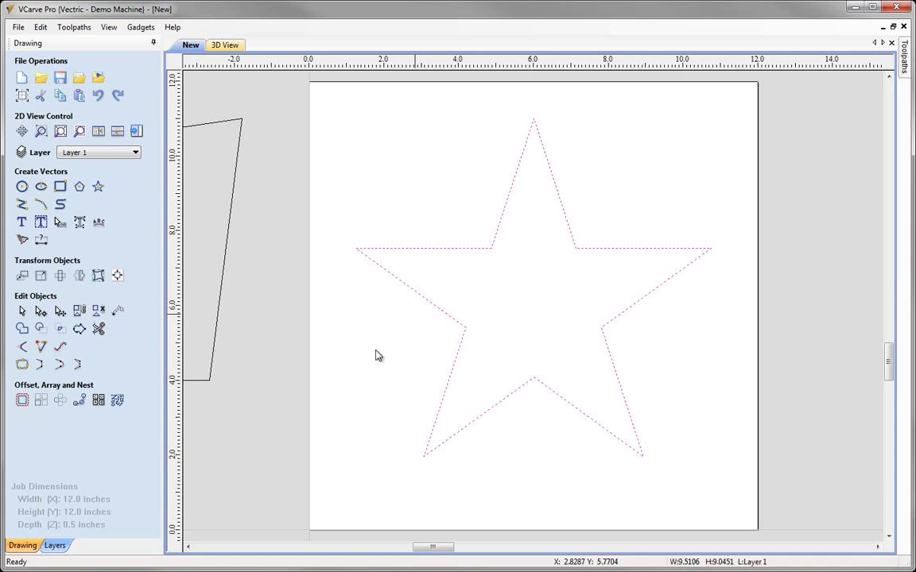
click(59, 275)
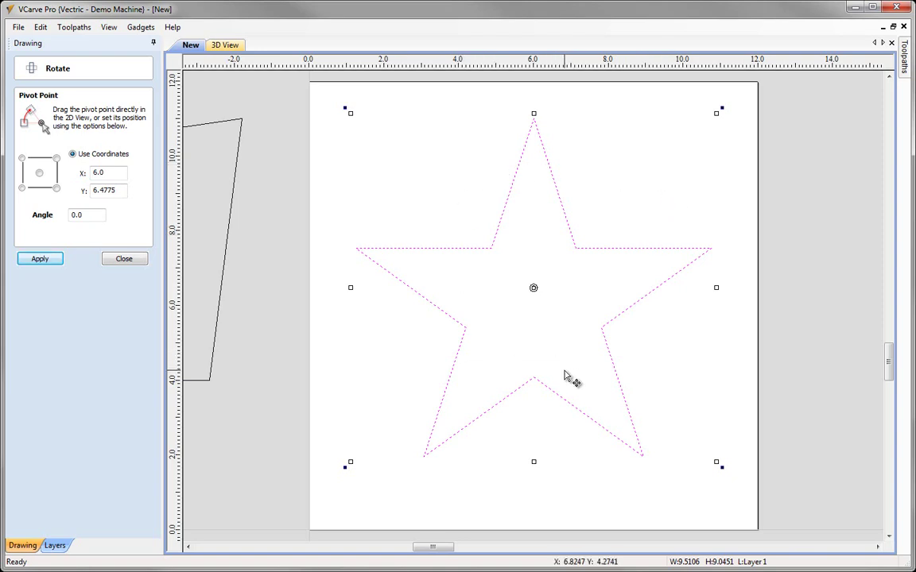
click(22, 157)
click(22, 188)
click(56, 187)
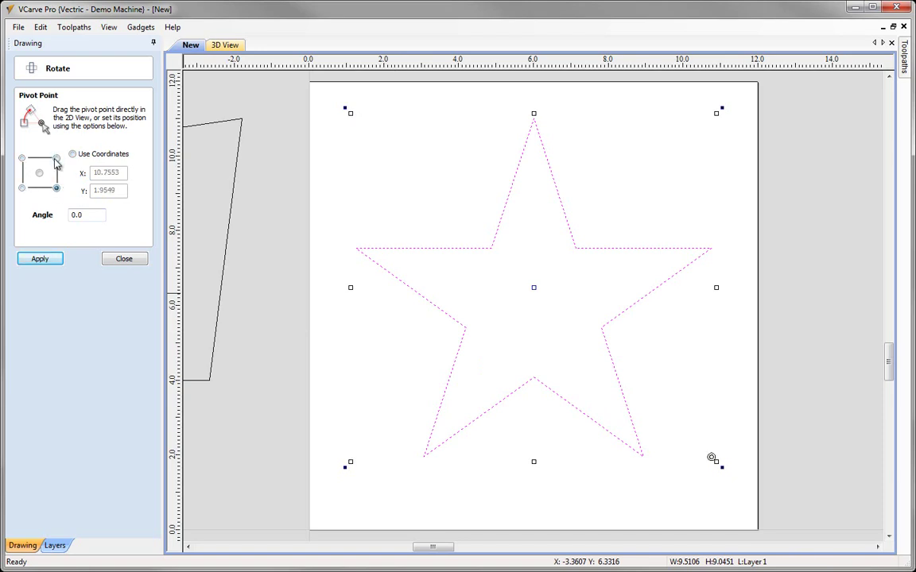
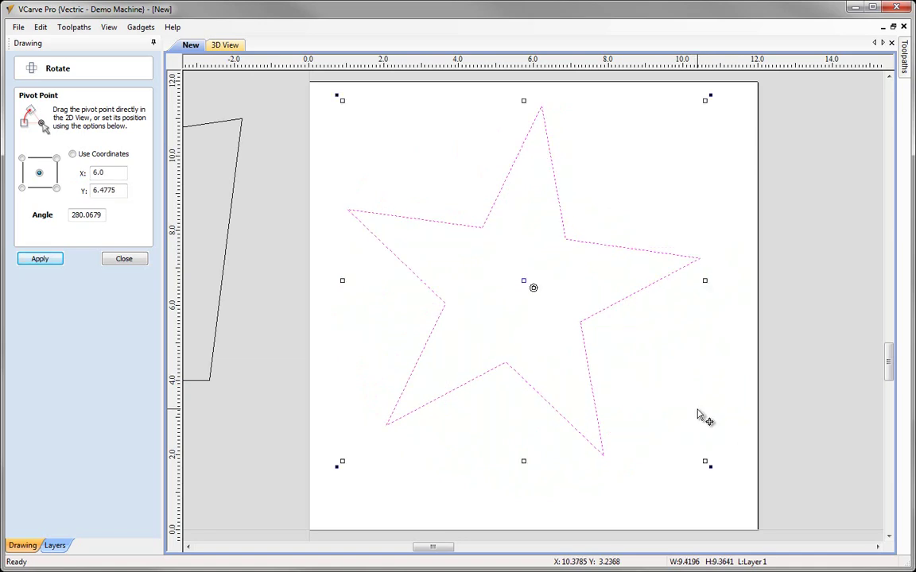
key(ctrl+z)
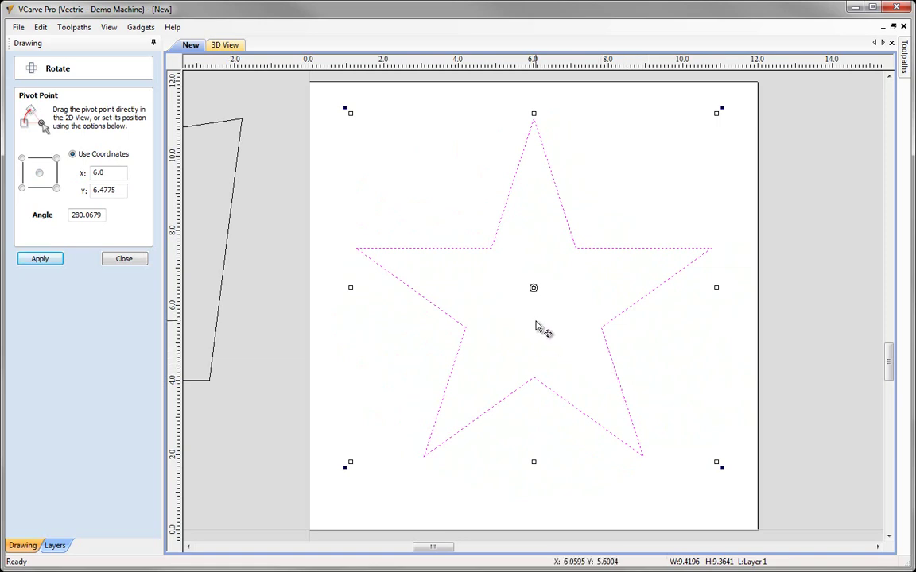
Step: Move the star's rotation pivot to X 6.0, Y 6.0, and undo a trial freehand rotation about it
drag(533, 288, 533, 307)
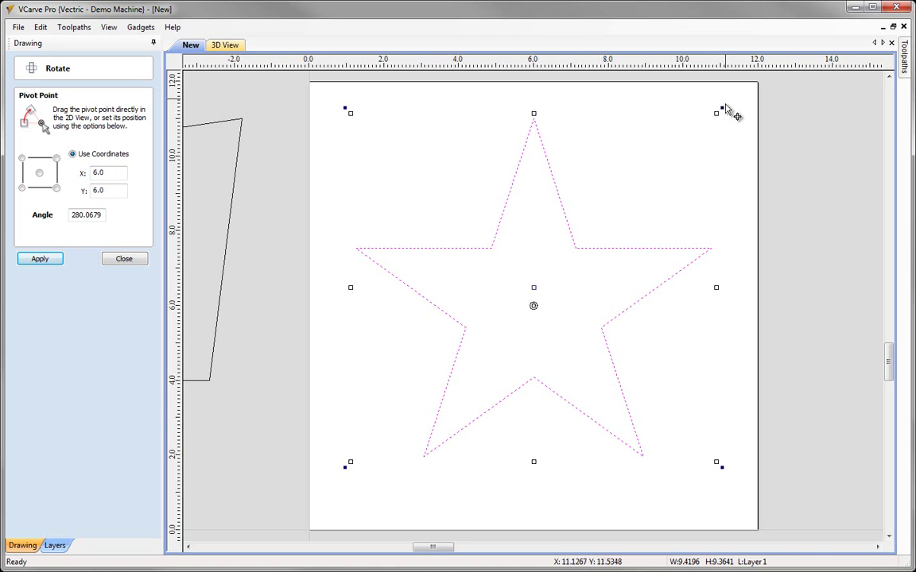
drag(722, 108, 754, 320)
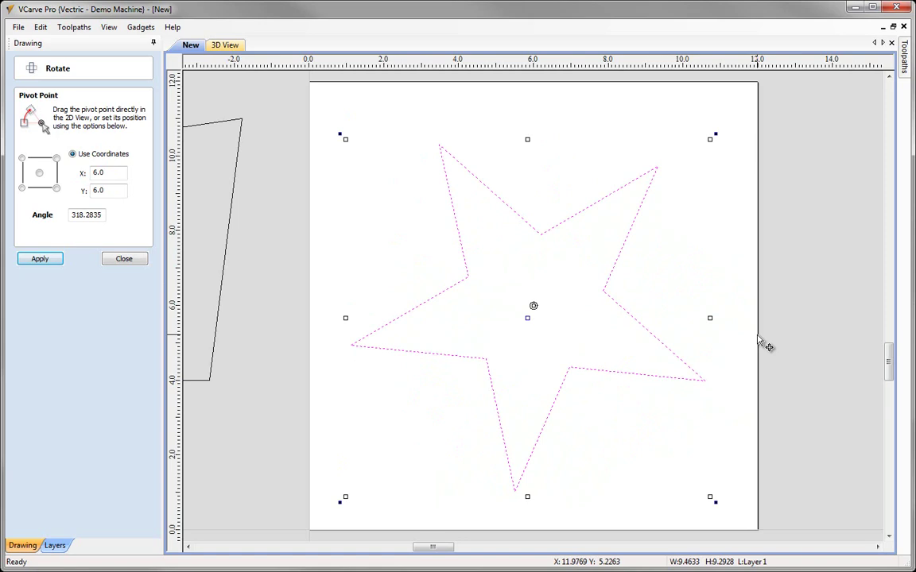
key(ctrl+z)
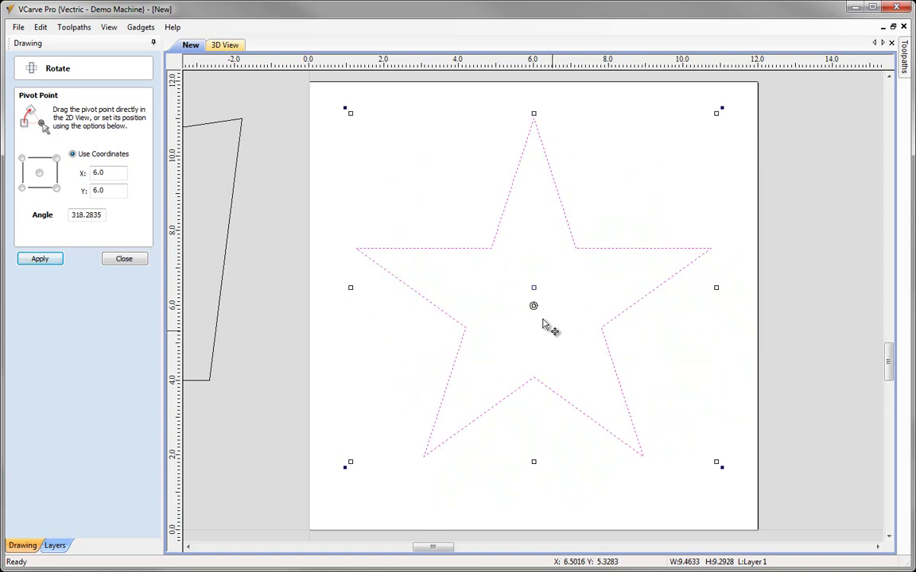
Step: Move the star's rotation pivot to its lower-left tip at X 3.0611, Y 1.9549, try a freehand rotation about it, and undo the rotation
drag(535, 304, 424, 458)
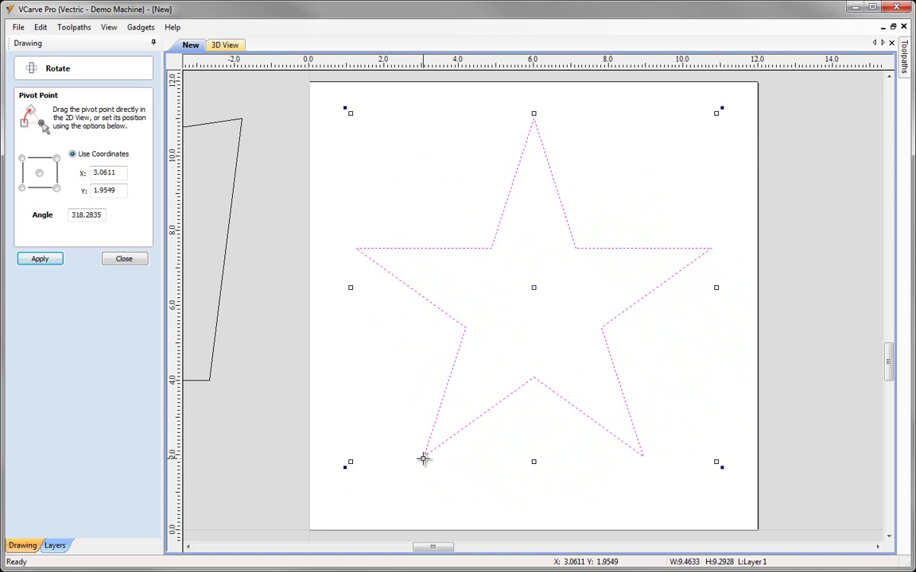
mouse_move(722, 108)
mouse_down()
mouse_move(824, 293)
mouse_move(619, 118)
mouse_move(637, 147)
mouse_move(726, 221)
mouse_up()
key(ctrl+z)
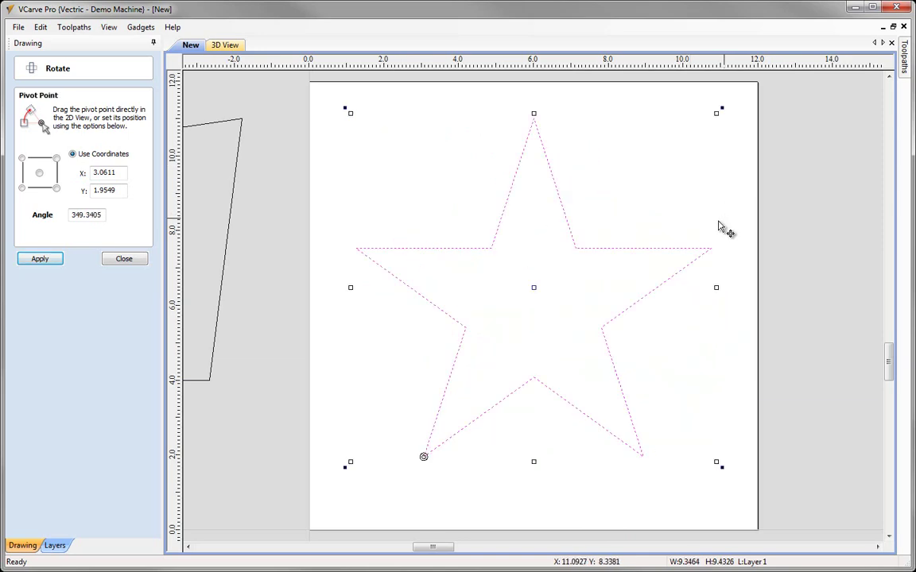
Step: Try rotating the star about a pivot outside it at X 11.4158, Y 4.2231, undo the rotation, recentre the pivot, and close the Rotate tool
mouse_move(426, 454)
mouse_down()
mouse_move(723, 384)
mouse_move(735, 372)
mouse_up()
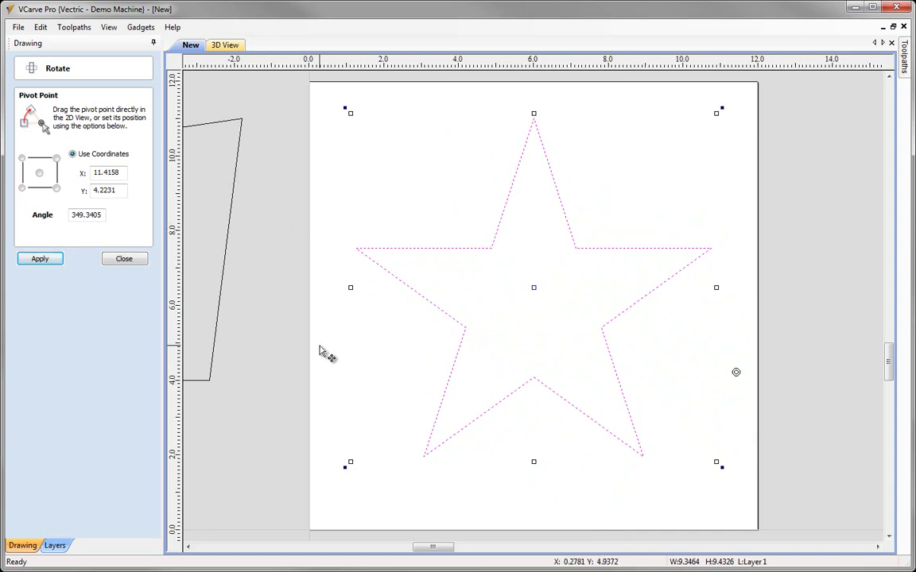
drag(345, 107, 405, 265)
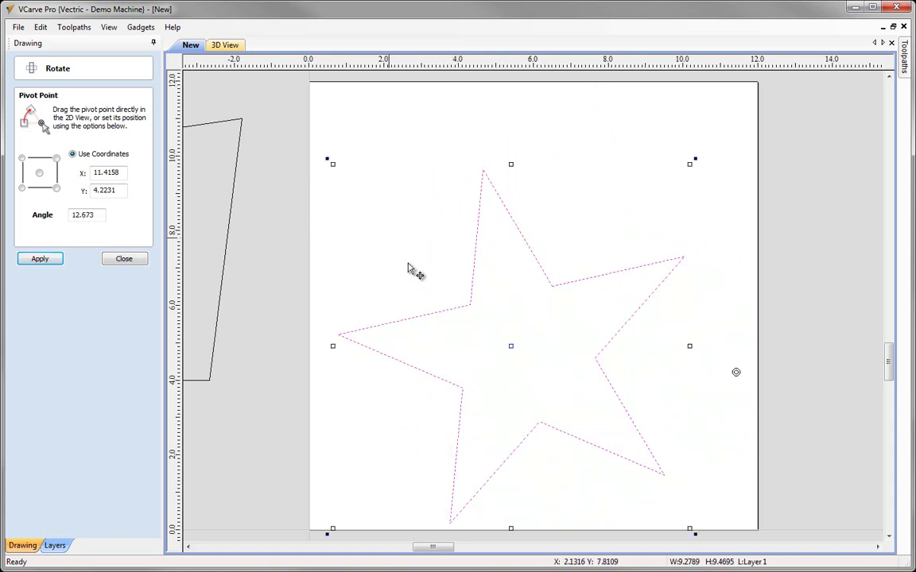
key(ctrl+z)
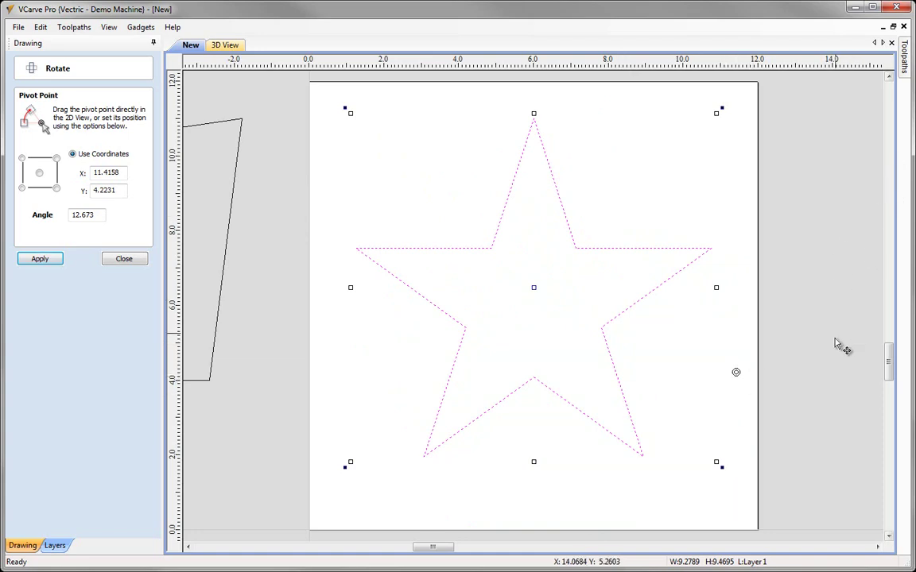
click(40, 173)
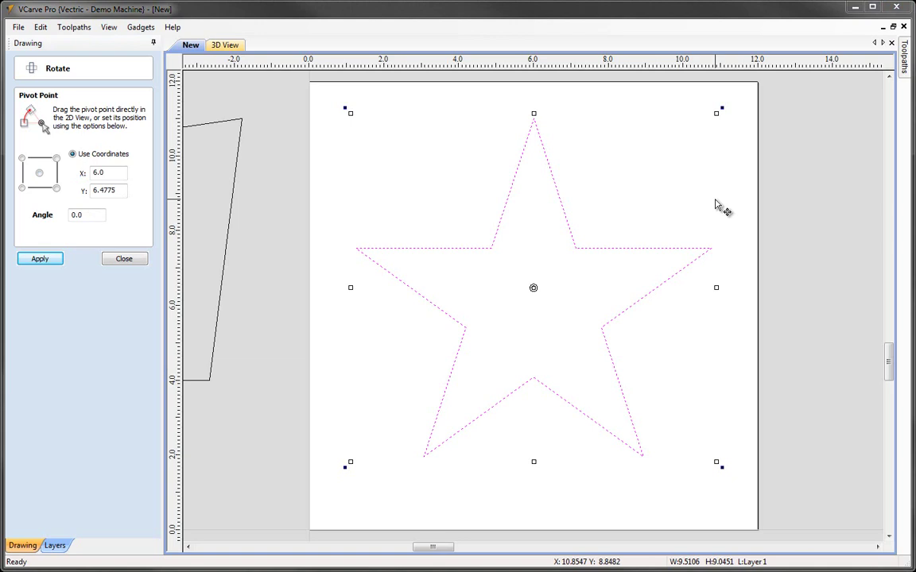
click(124, 262)
Step: Scale the star down freehand to about 5.17 by 4.92 inches, reposition it in the lower-left part of the job, and deselect it
click(705, 250)
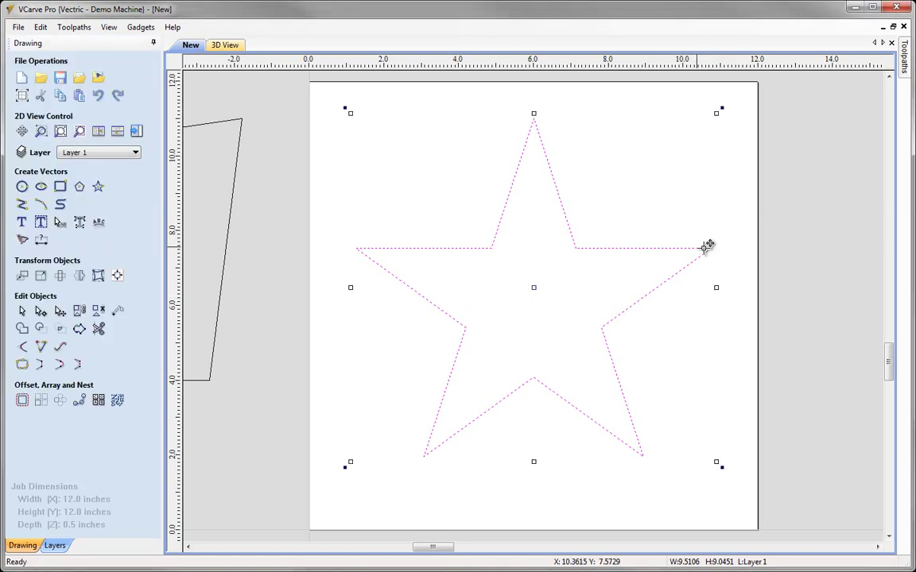
drag(716, 113, 556, 262)
mouse_move(450, 370)
mouse_down()
mouse_move(443, 328)
mouse_move(457, 354)
mouse_up()
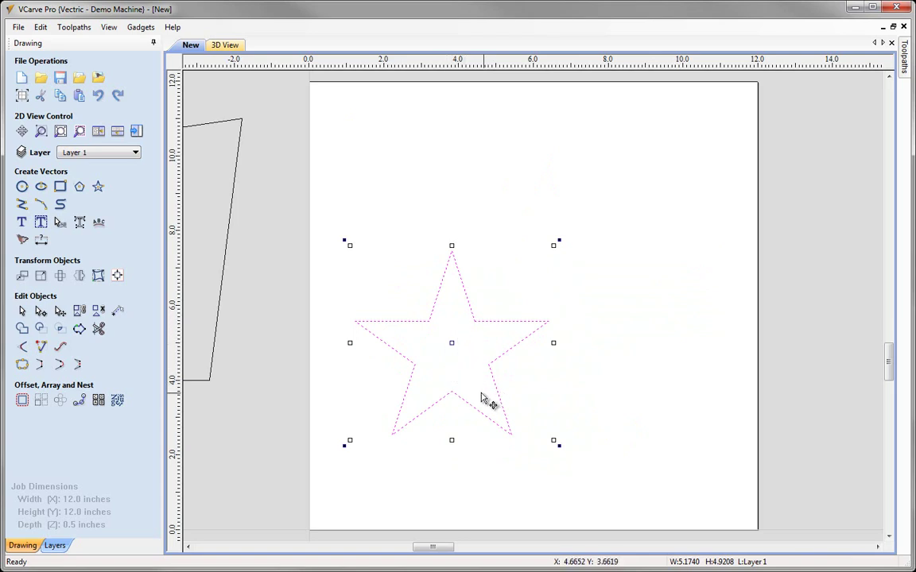
click(330, 299)
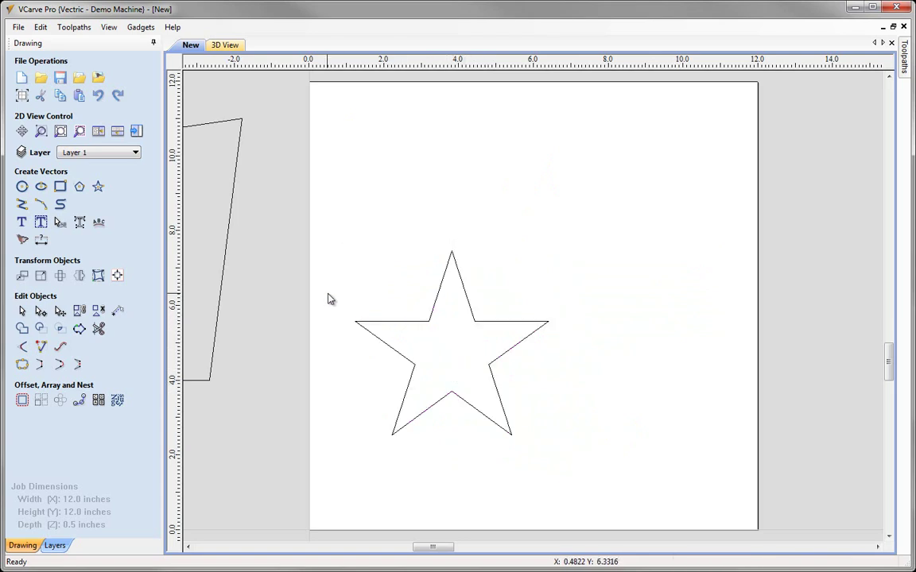
Step: Draw a circle about 0.8 inches in diameter just above the star's top point, and deselect it
click(22, 186)
mouse_move(452, 251)
mouse_down()
mouse_move(465, 251)
mouse_move(463, 259)
mouse_move(463, 236)
mouse_up()
key(Escape)
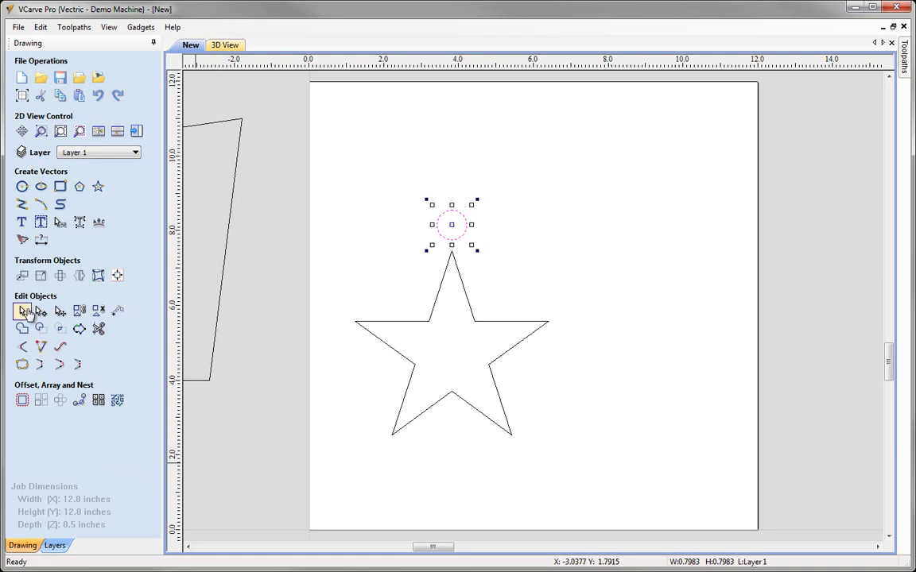
click(500, 384)
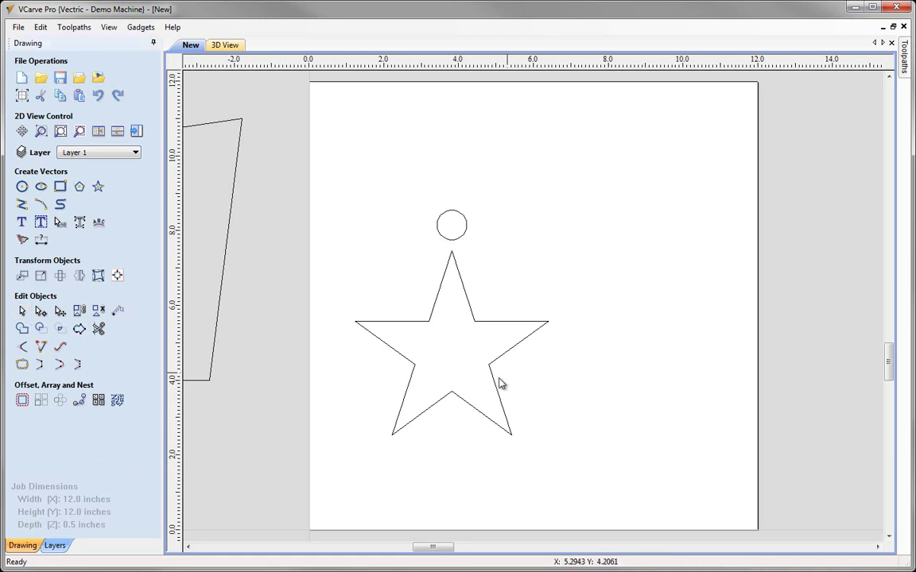
Step: Make a circular array of the circle with 15 items over 360 degrees, with its rotation center at X 3.815, Y 4.7455 inside the star
click(60, 400)
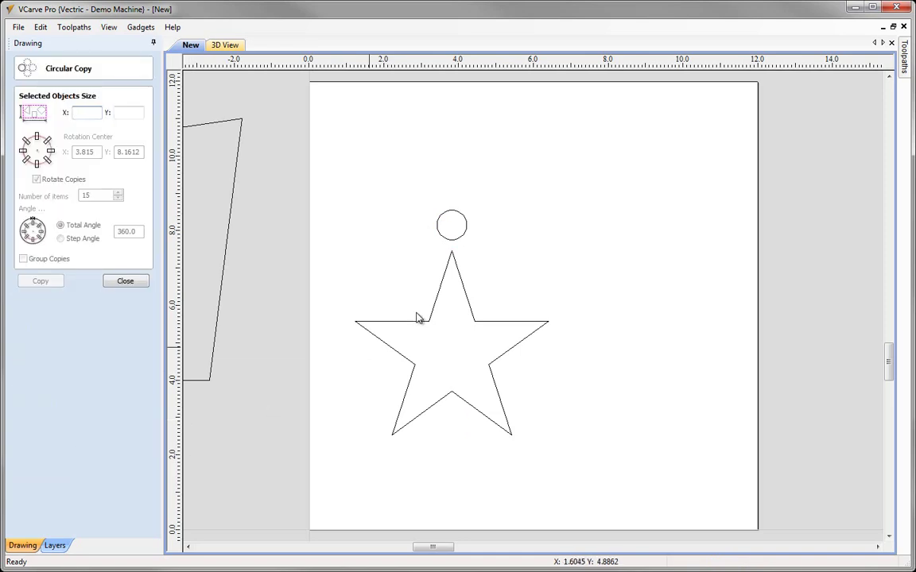
click(451, 241)
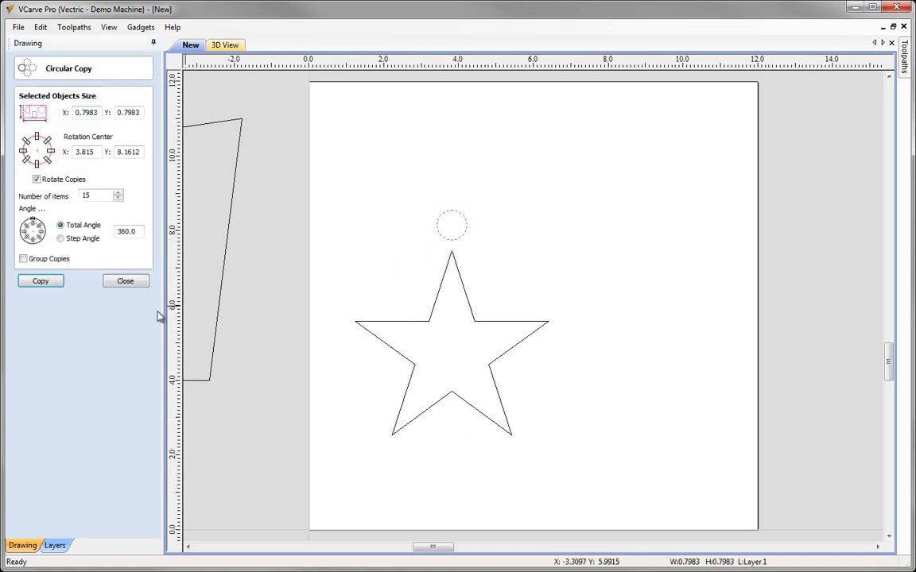
click(451, 240)
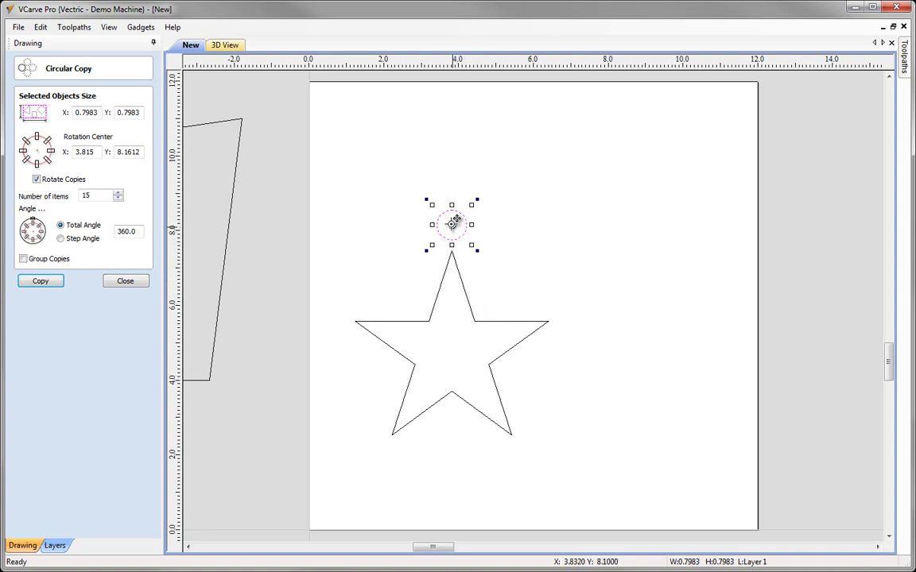
mouse_move(451, 225)
mouse_down()
mouse_move(451, 363)
mouse_move(452, 355)
mouse_up()
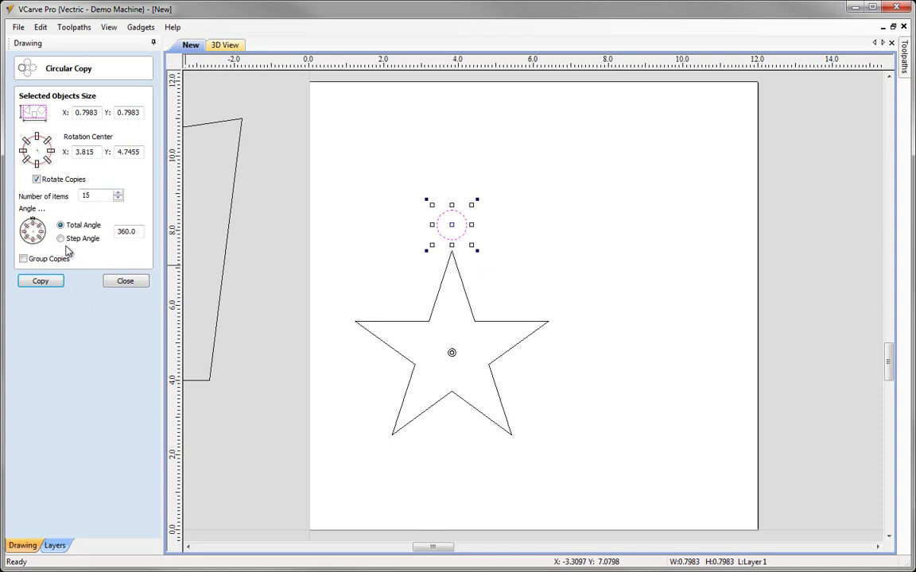
click(47, 287)
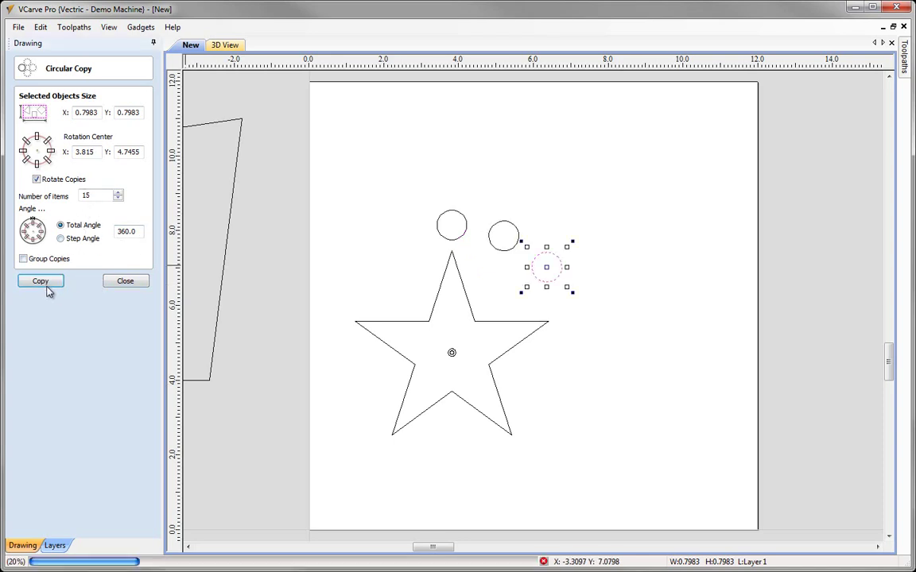
click(125, 282)
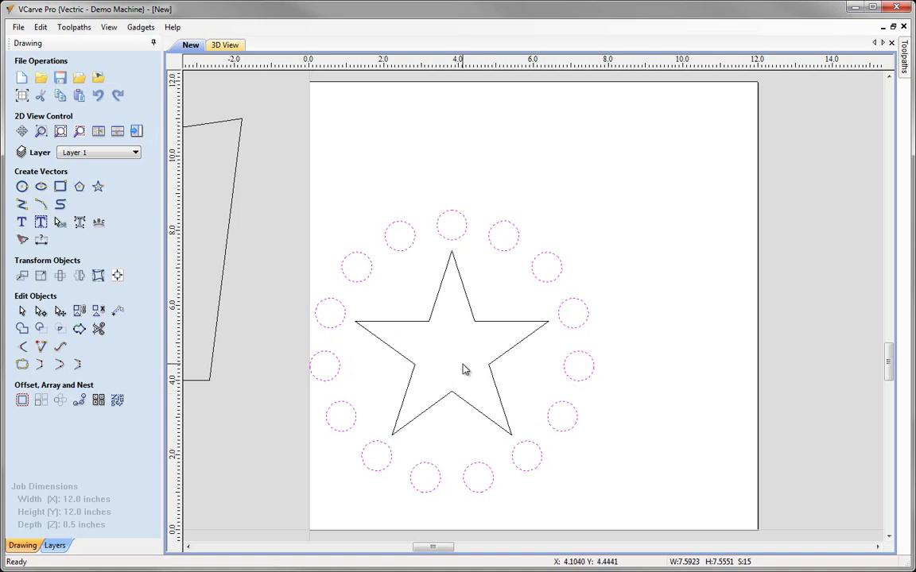
Step: Select the star and all the surrounding circles, center them together in the job area, and deselect them
drag(266, 179, 729, 567)
key(F9)
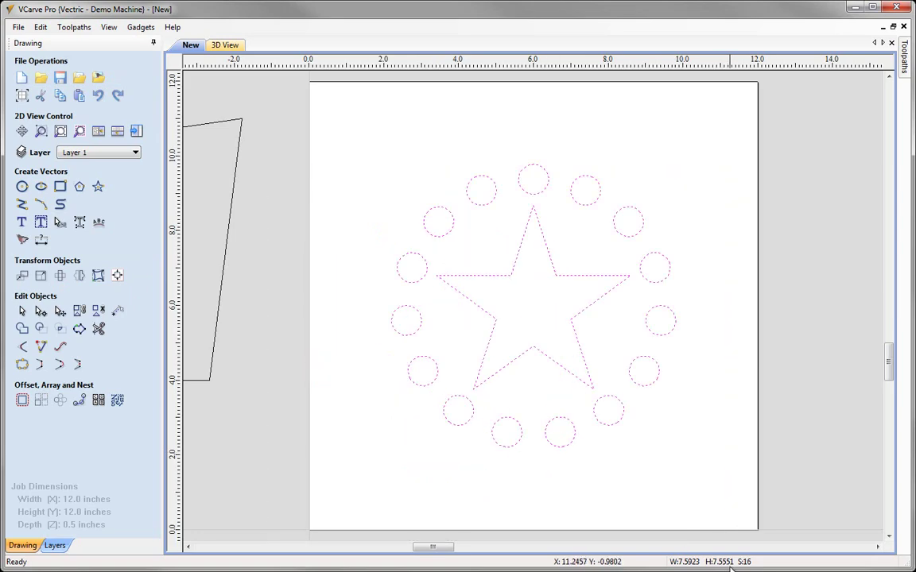
click(791, 451)
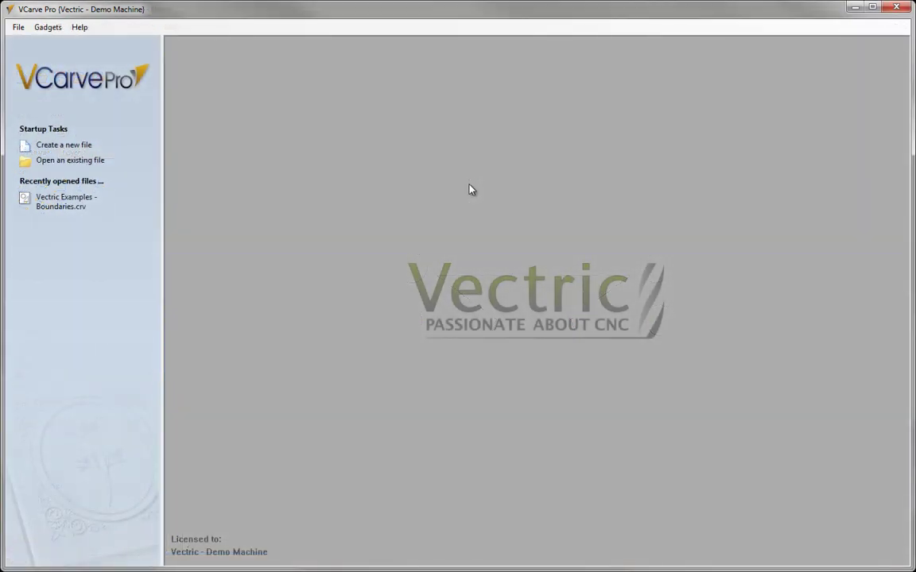
Step: Open Vectric Examples - Boundaries.crv and create a vector boundary around all its artwork with the offset turned off
click(64, 208)
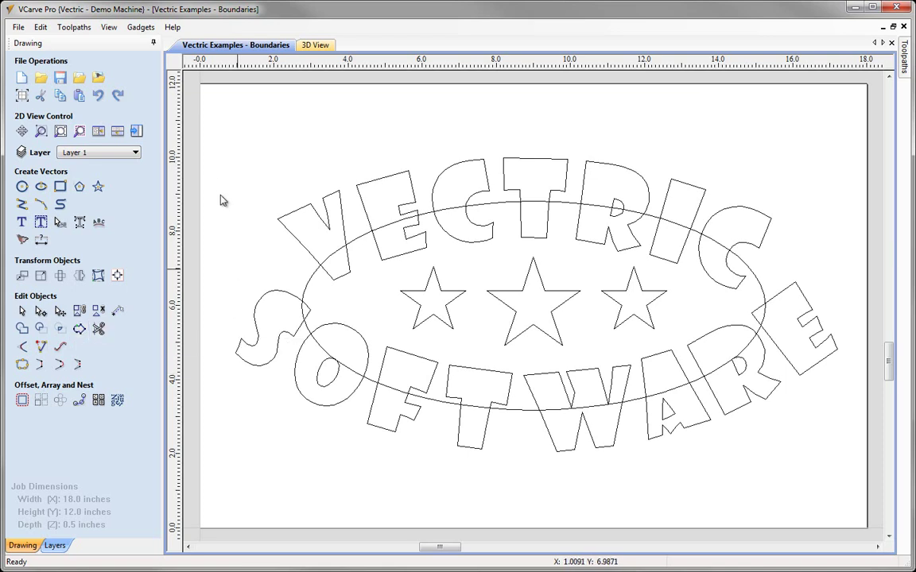
drag(209, 151, 879, 502)
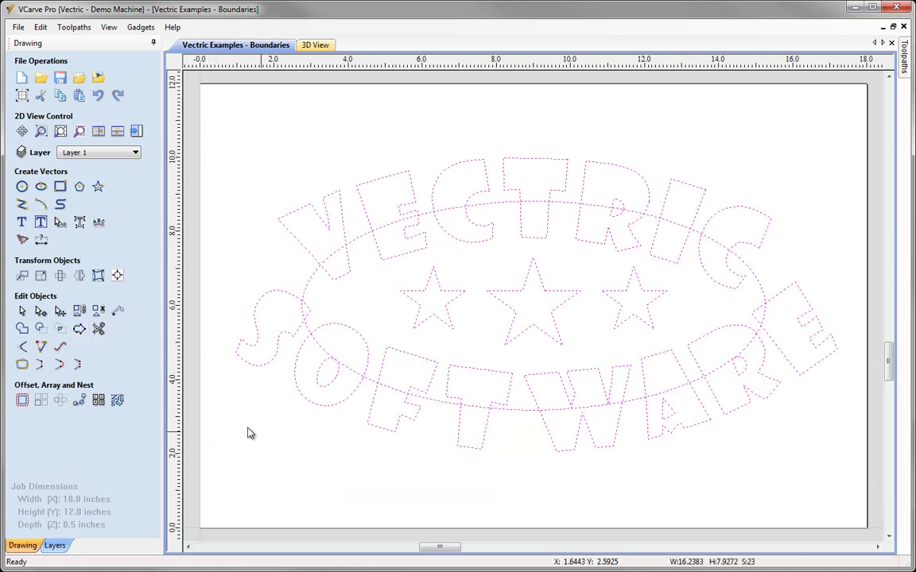
click(79, 330)
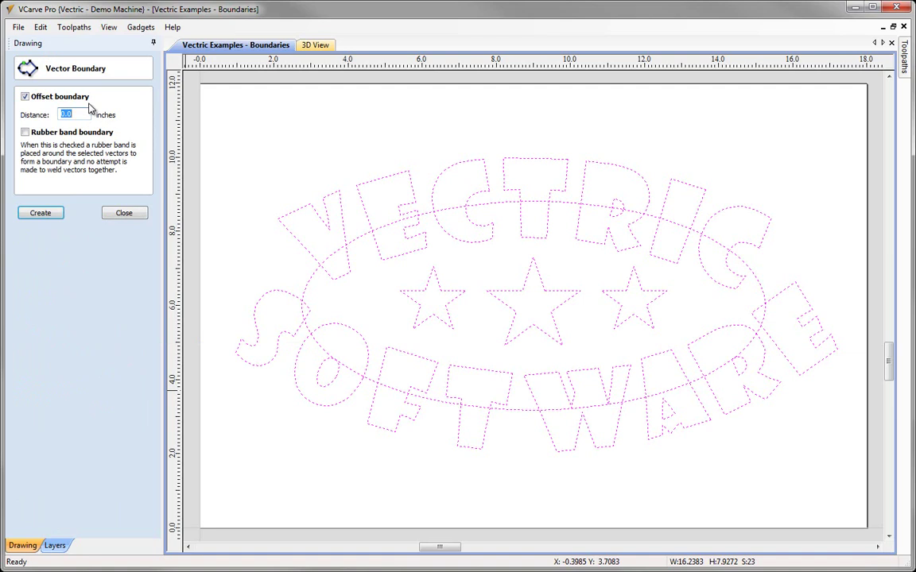
click(24, 97)
click(51, 219)
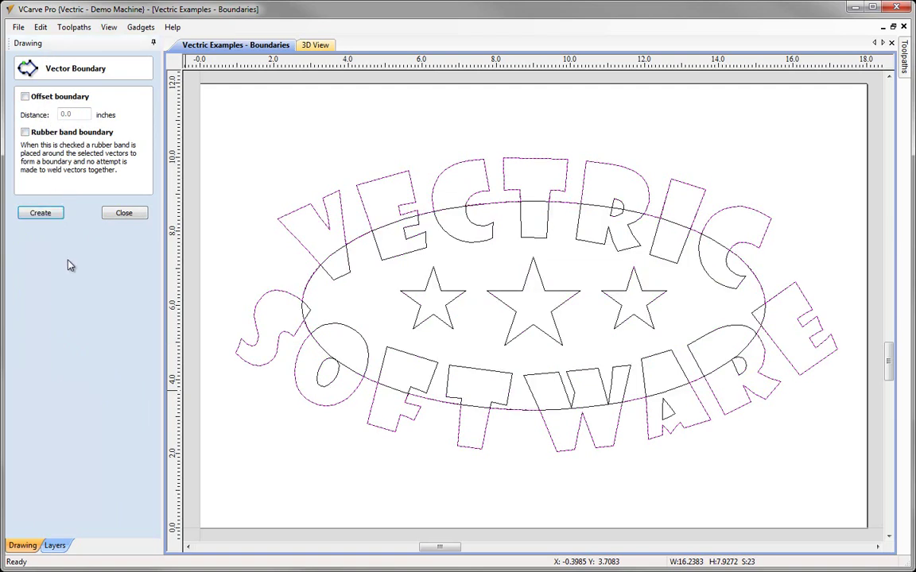
click(123, 212)
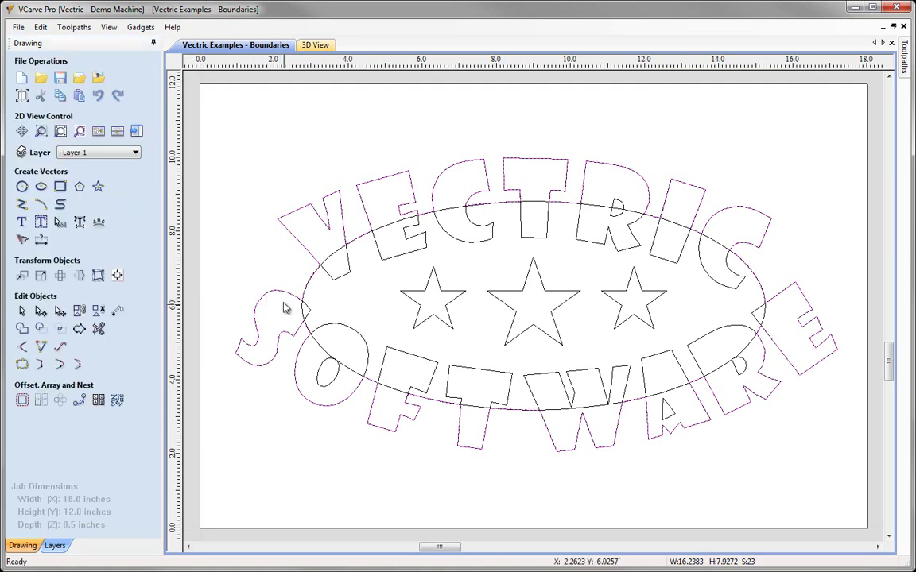
Step: Move the new boundary vector to a new layer named Cutout
right_click(358, 188)
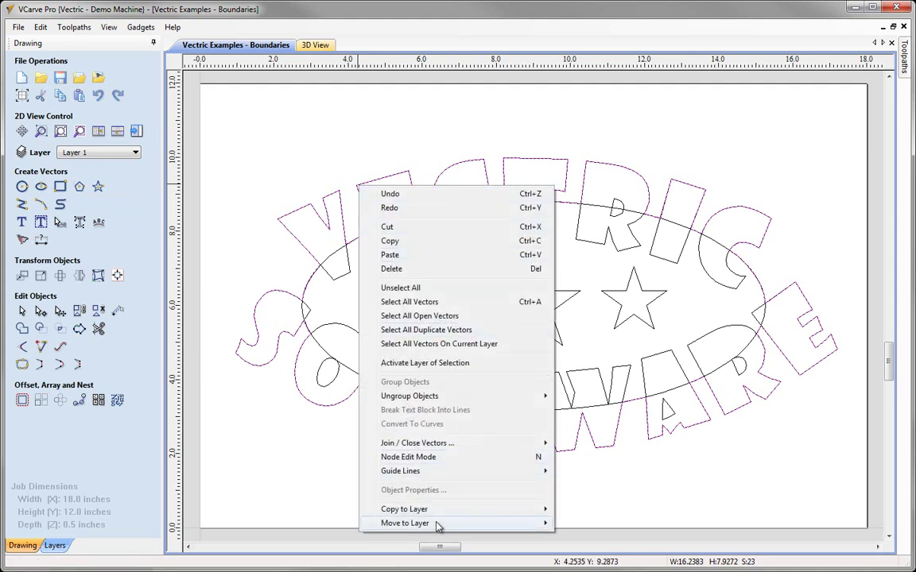
mouse_move(441, 523)
click(592, 542)
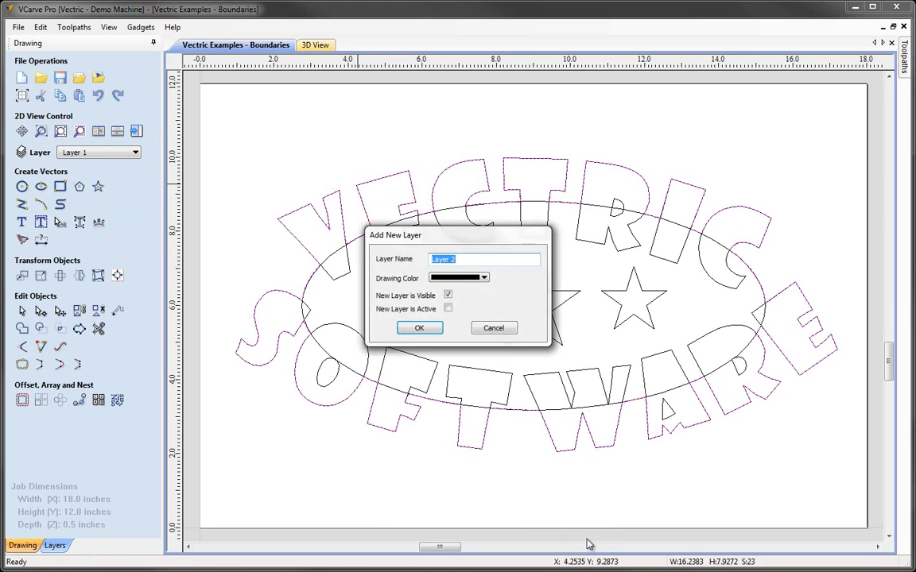
text(cUT)
key(BackSpace)
key(BackSpace)
key(BackSpace)
text(Cutout)
click(419, 328)
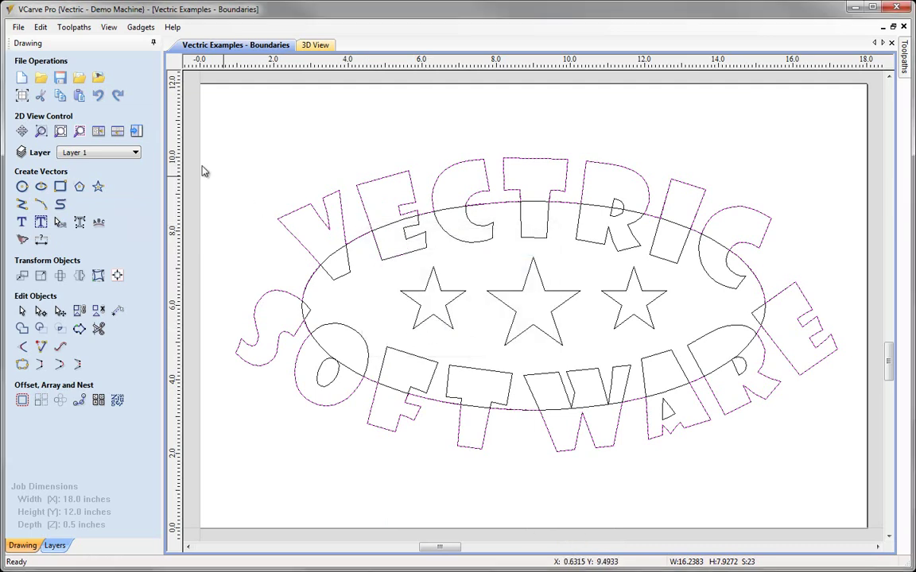
Step: Toggle layer visibility to view the boundary on its own, then leave the Cutout layer hidden and Layer 1 shown
click(134, 153)
click(65, 171)
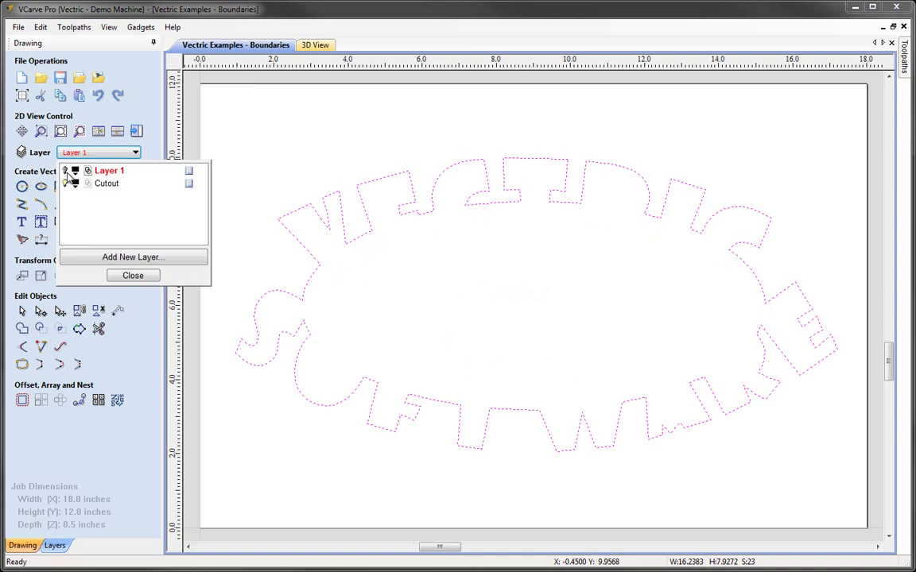
click(65, 182)
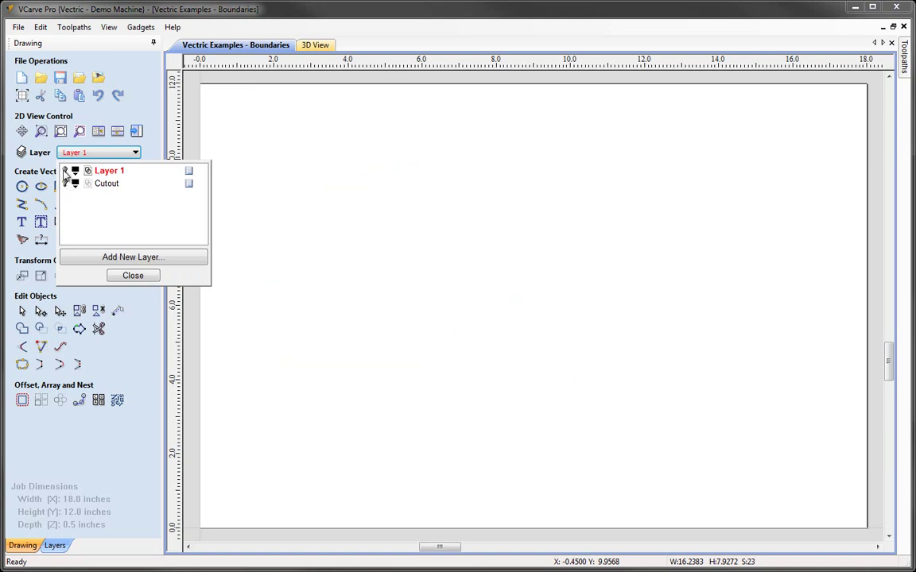
click(66, 171)
click(132, 276)
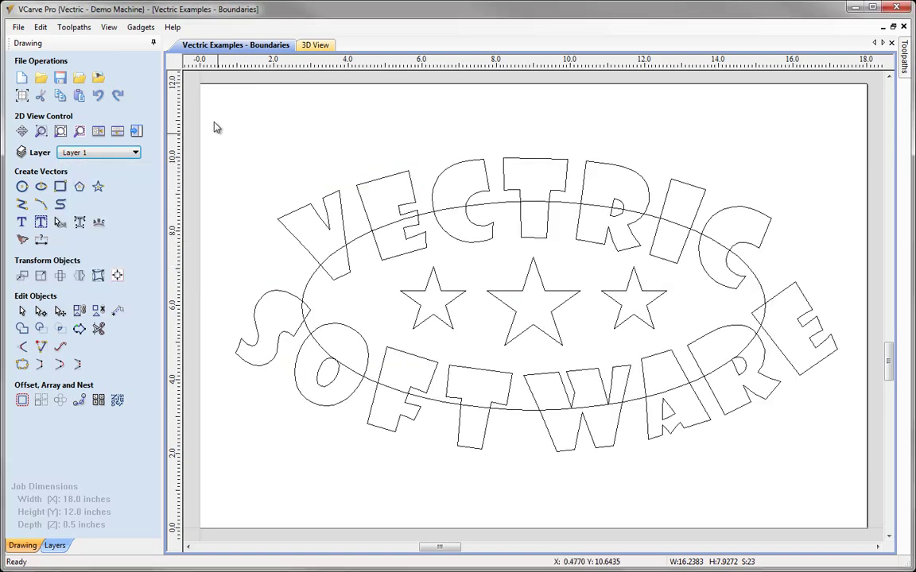
Step: Select all the Layer 1 artwork and create a vector boundary around it with a 0.3 inch offset
key(ctrl+a)
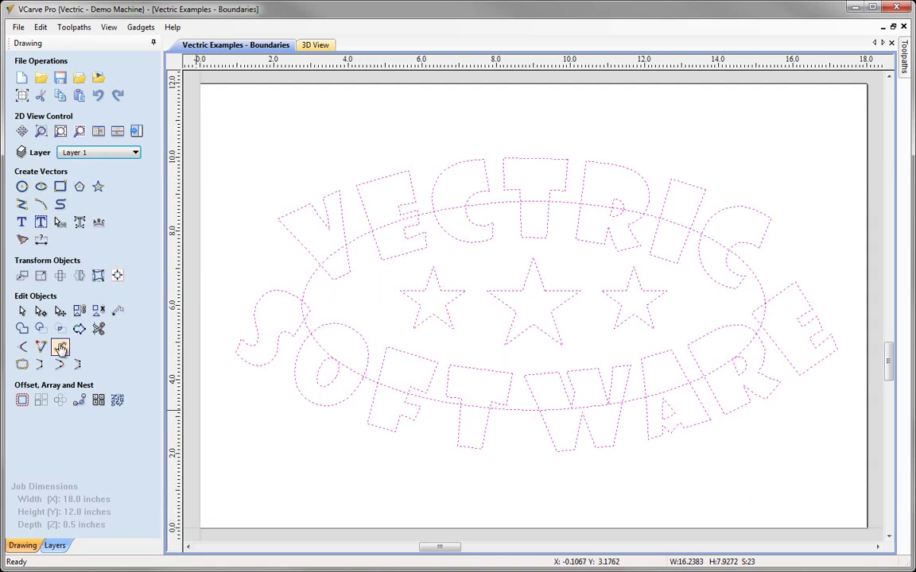
click(79, 328)
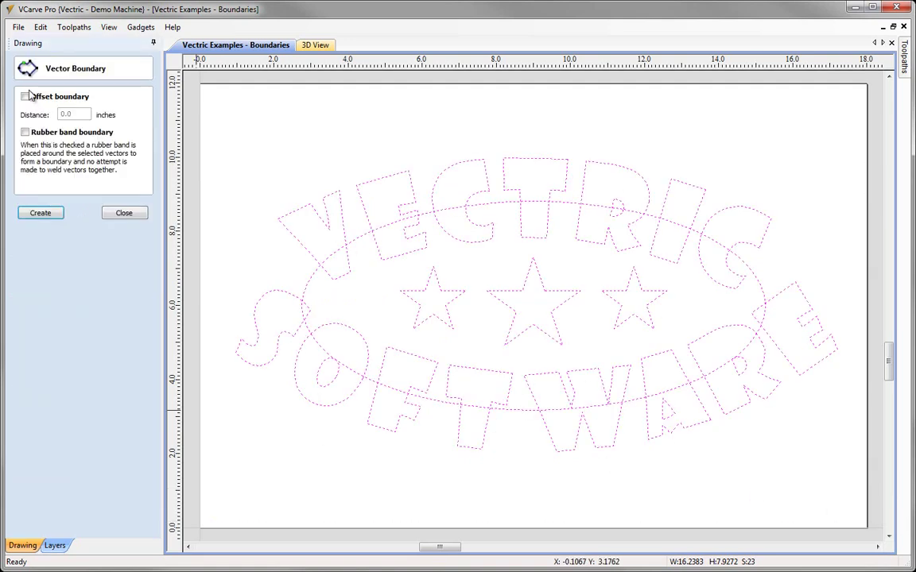
click(24, 96)
key(Tab)
text(0.3)
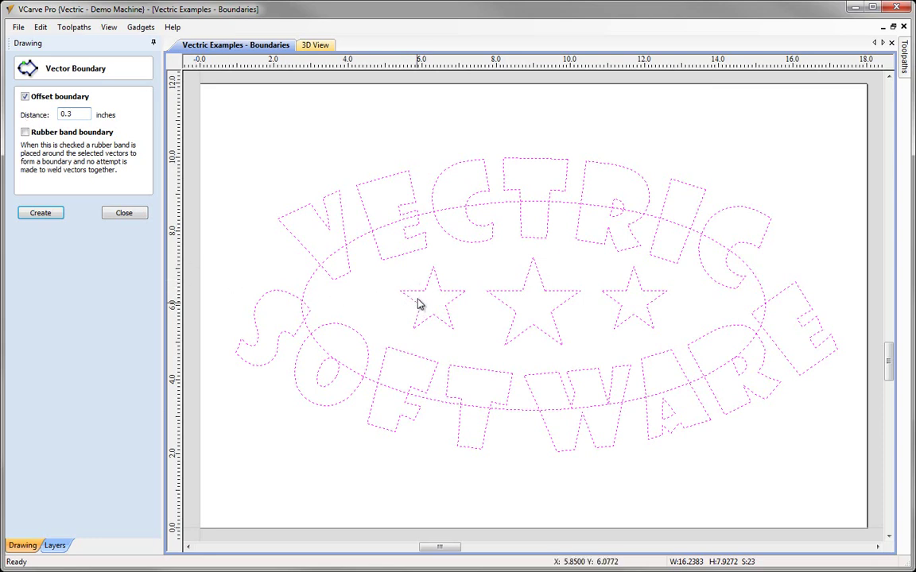
click(56, 214)
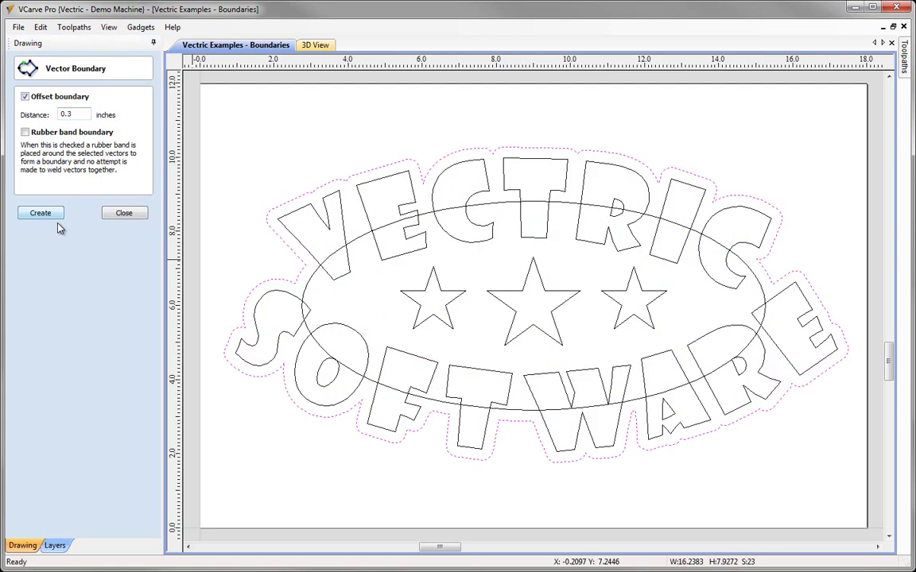
click(121, 213)
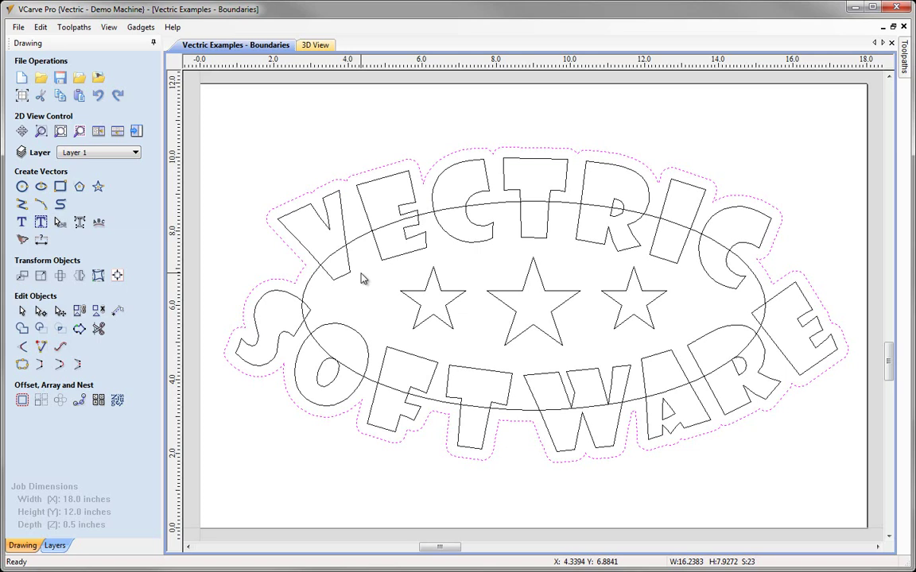
Step: Replace the offset boundary with a rubber band boundary offset 0.3 inches around all the selected artwork
key(Delete)
drag(215, 134, 822, 501)
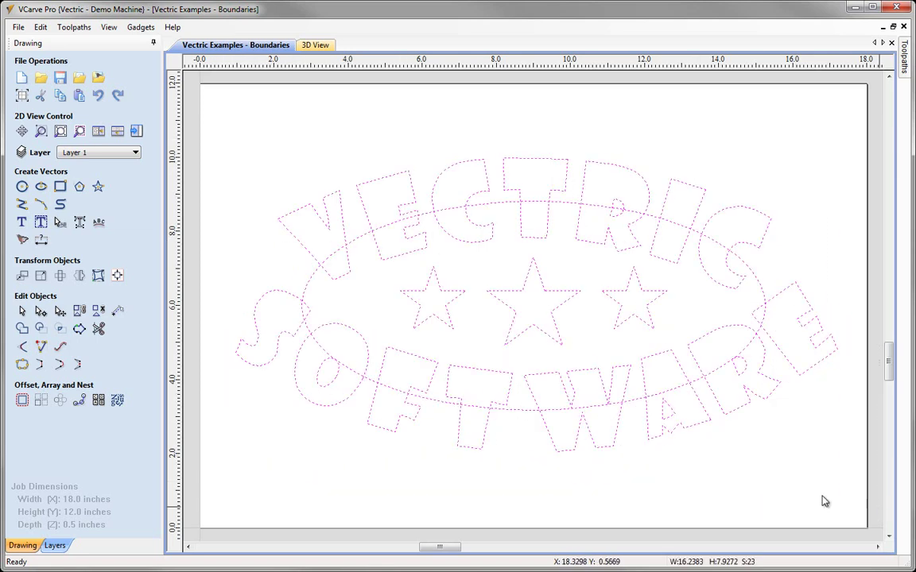
click(79, 329)
click(25, 133)
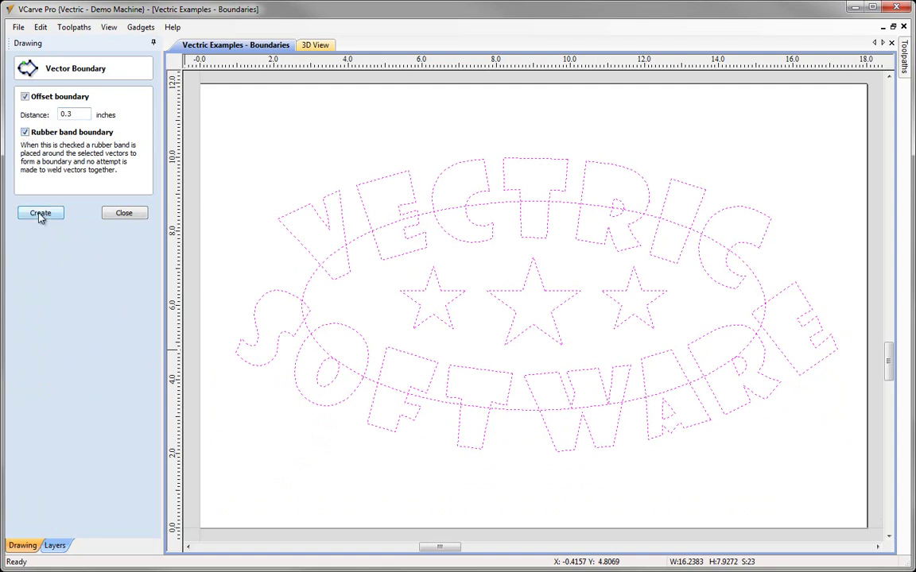
click(40, 214)
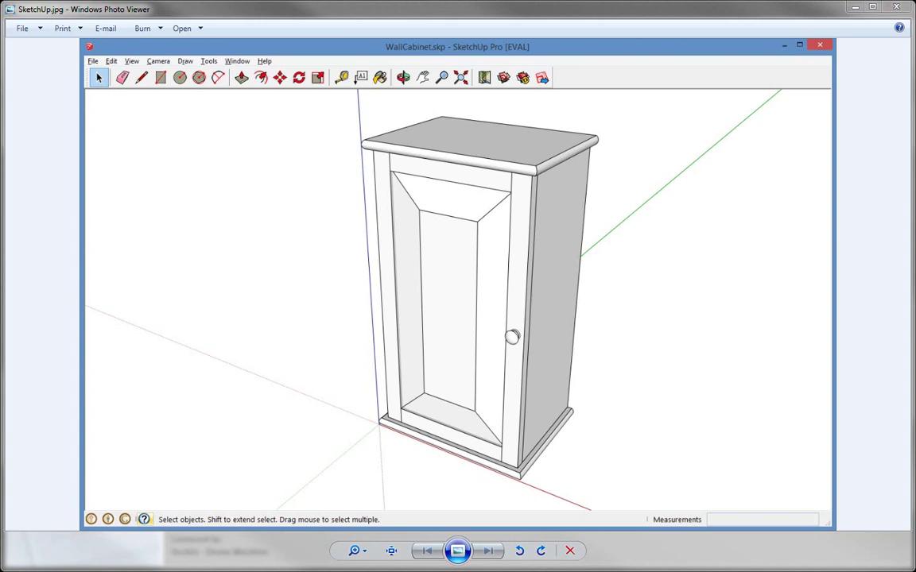
Step: Close the SketchUp picture and create a new VCarve Pro job 96 by 48 inches with 0.5 inch material thickness
key(alt+F4)
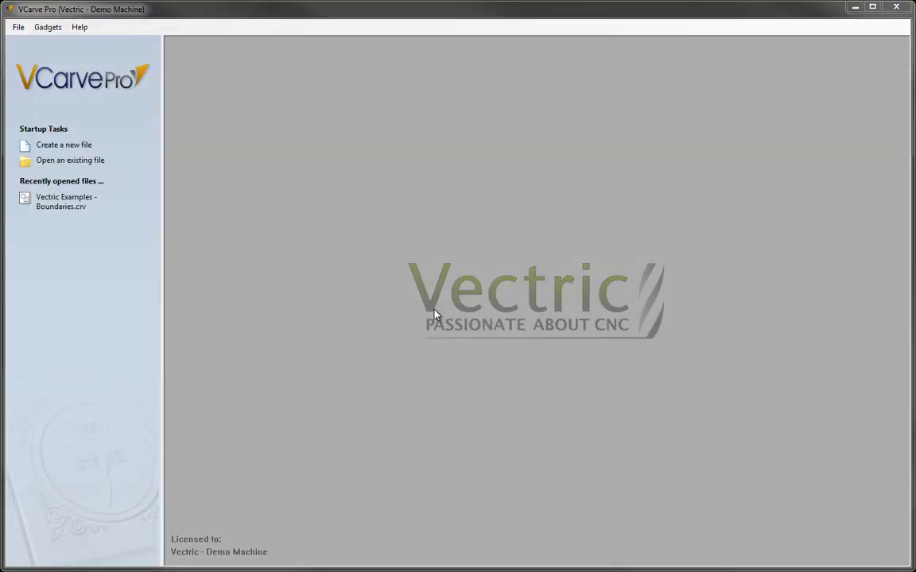
click(61, 145)
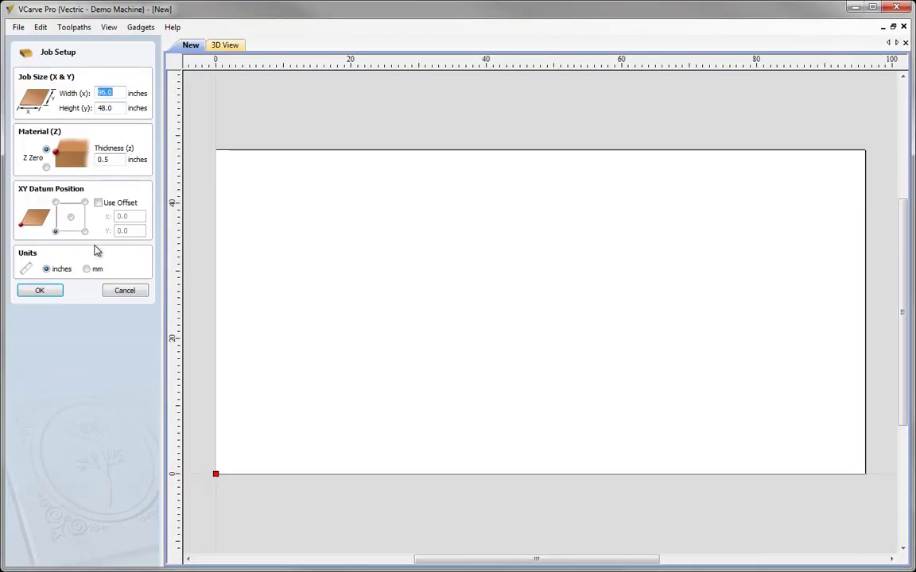
click(41, 291)
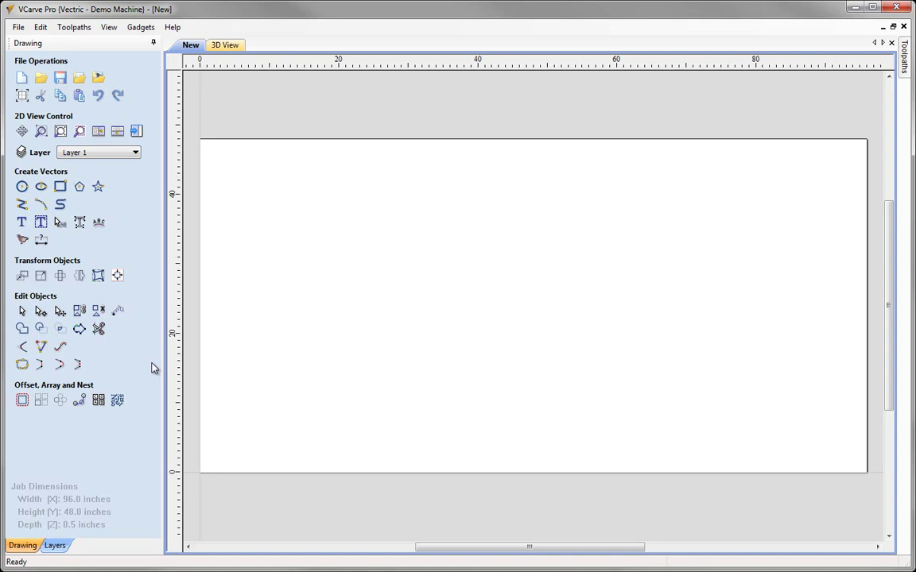
click(172, 27)
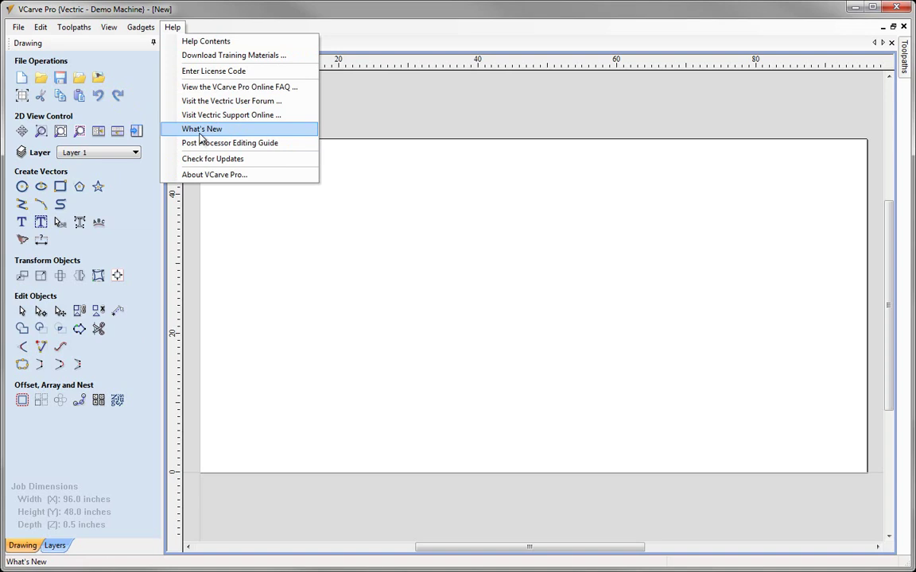
click(412, 119)
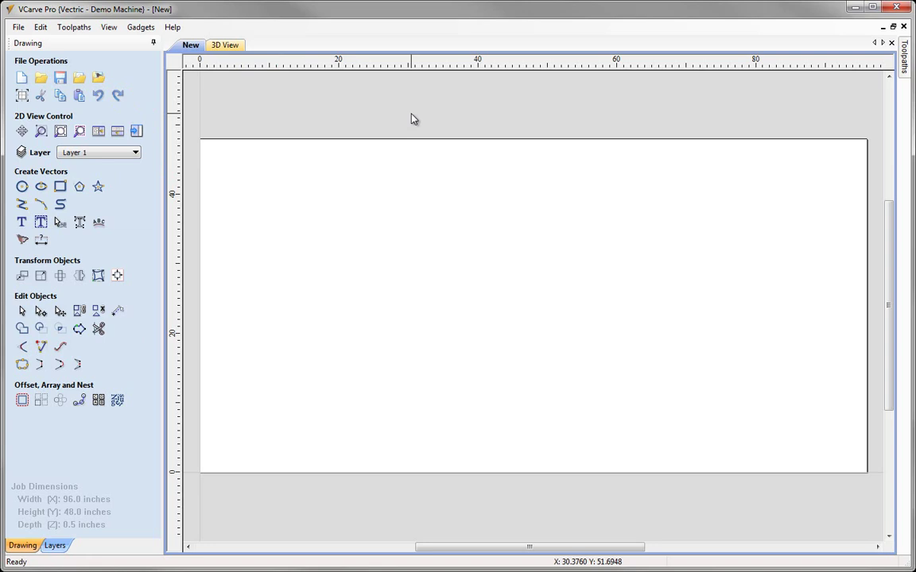
Step: Import WallCabinet.skp from the 2 - SketchUp folder as Three Views - Front, Top, Side and check the imported layers
click(79, 80)
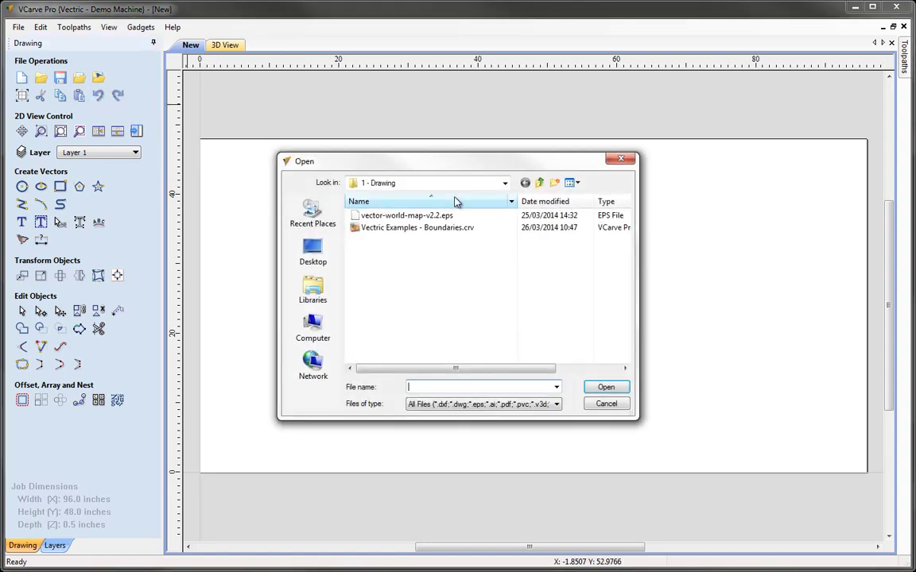
click(538, 183)
double_click(402, 229)
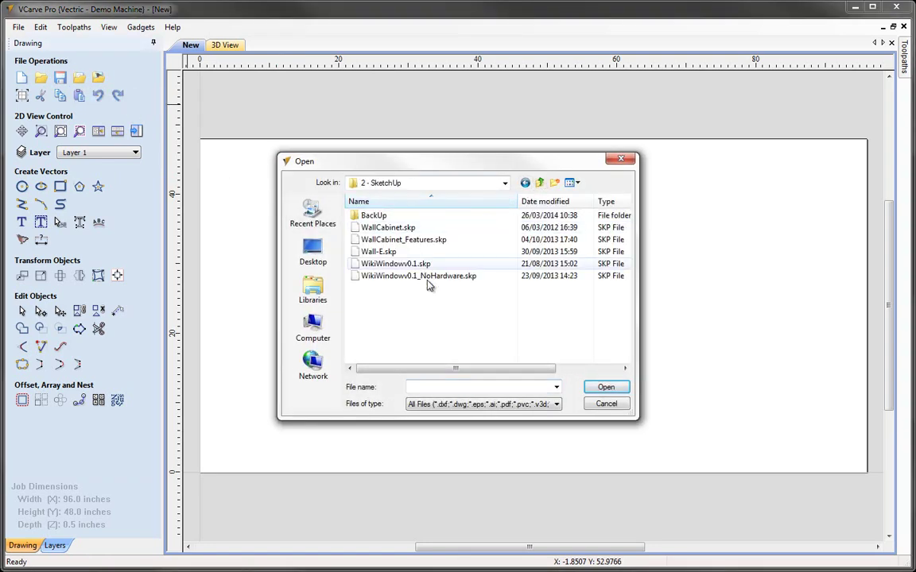
click(405, 231)
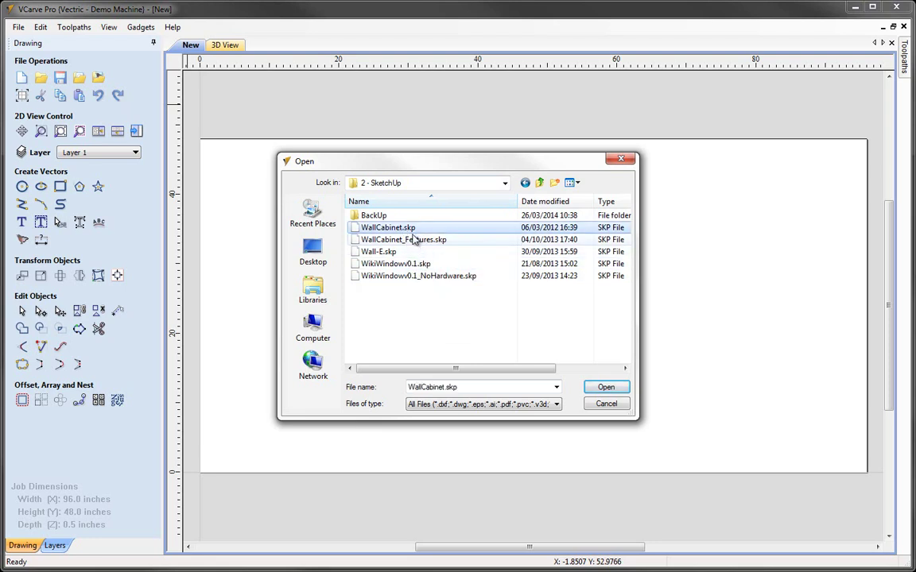
click(605, 387)
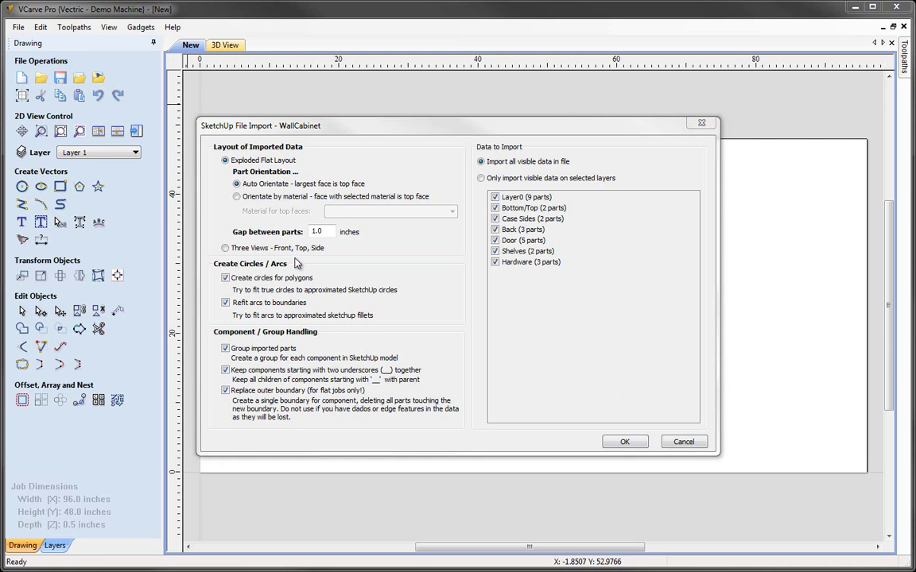
click(225, 247)
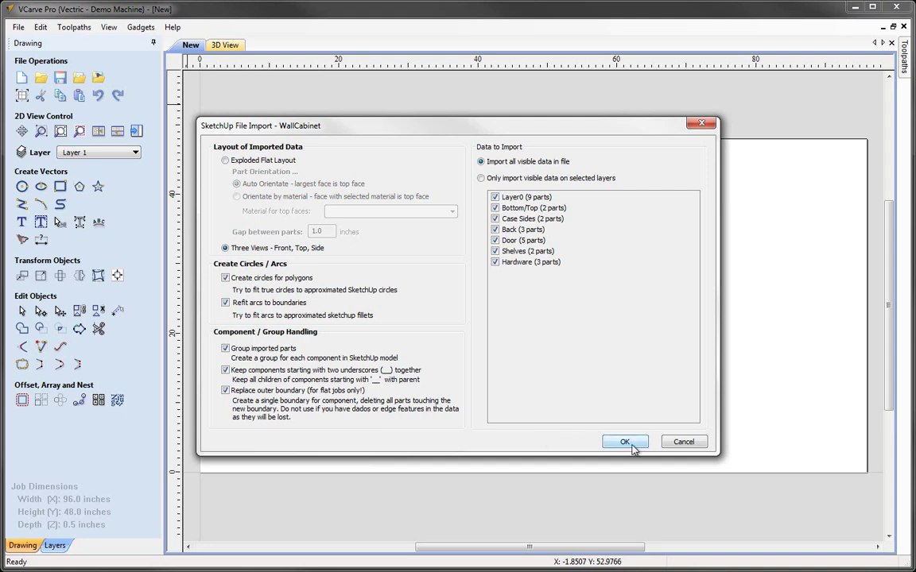
click(641, 444)
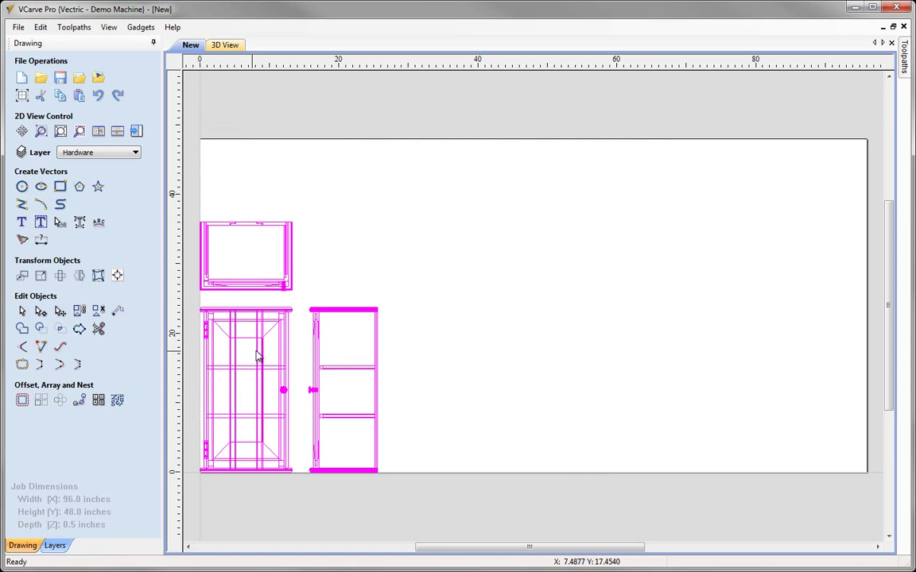
click(525, 285)
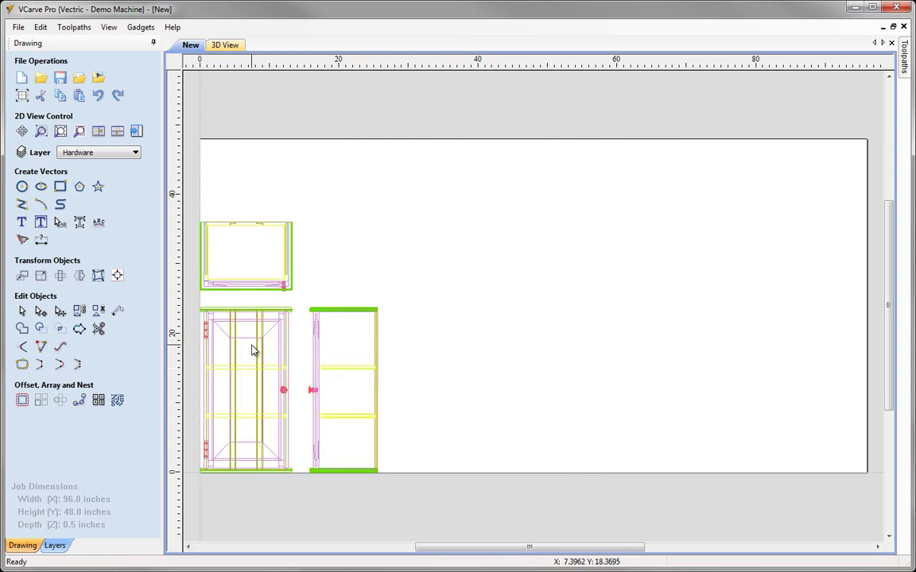
click(117, 152)
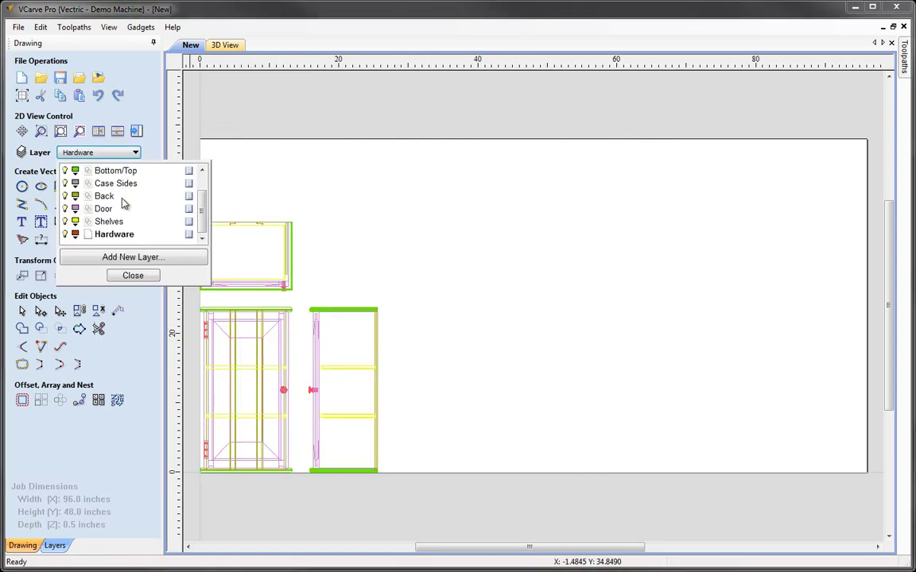
click(127, 278)
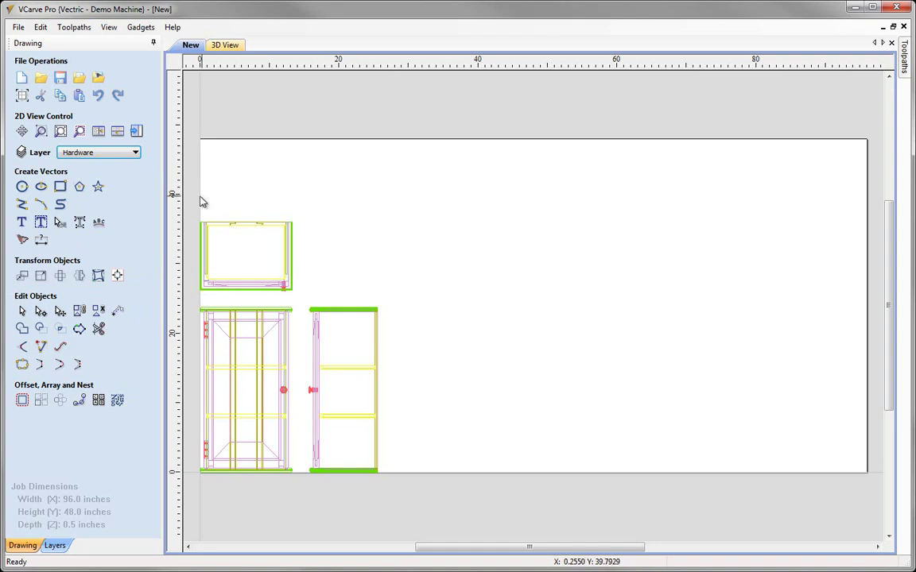
Step: Delete the three-view vectors and re-import WallCabinet.skp as an Exploded Flat Layout, using the option to import only visible data on selected layers
drag(189, 193, 533, 566)
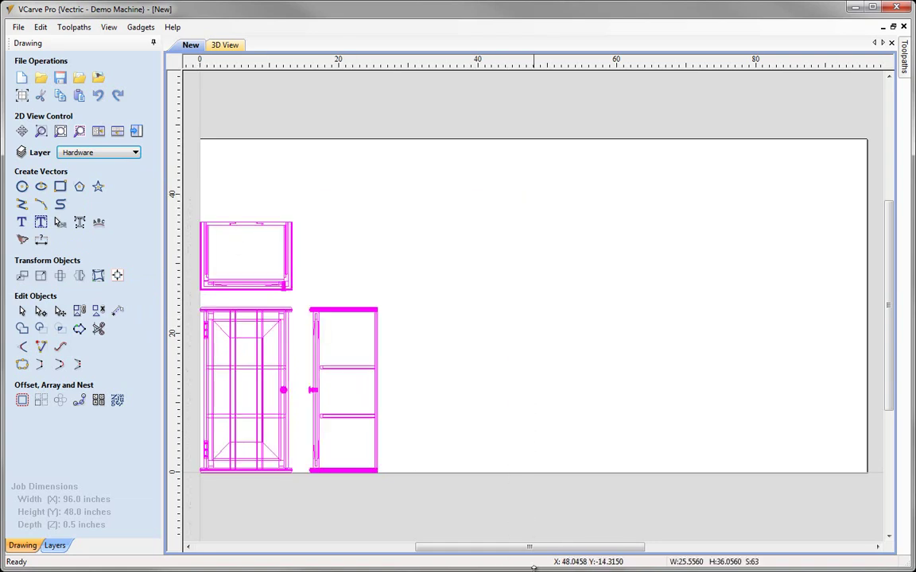
key(Delete)
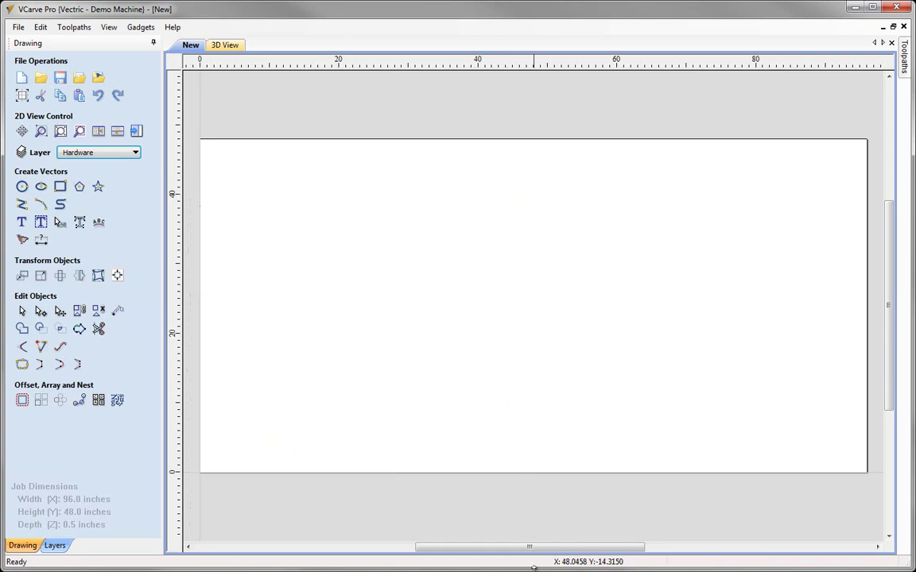
click(79, 77)
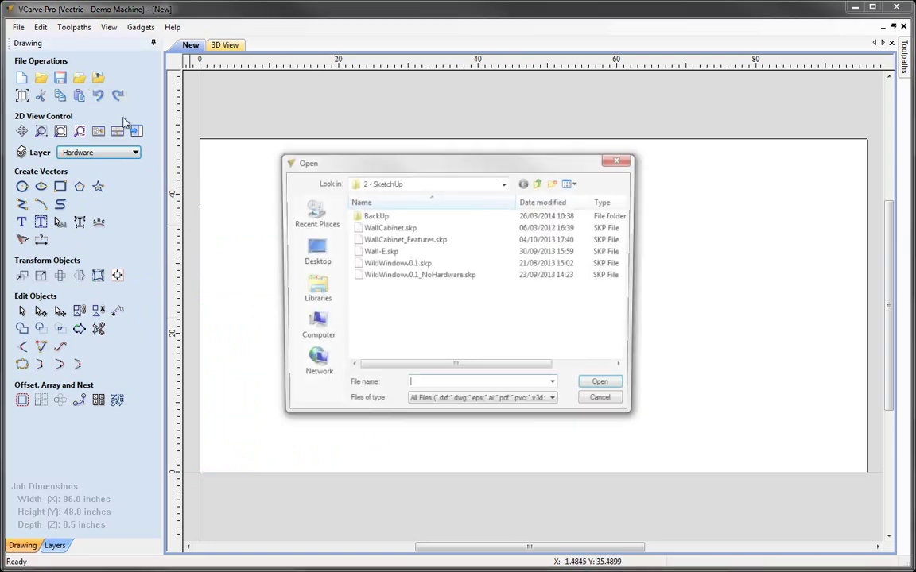
double_click(388, 227)
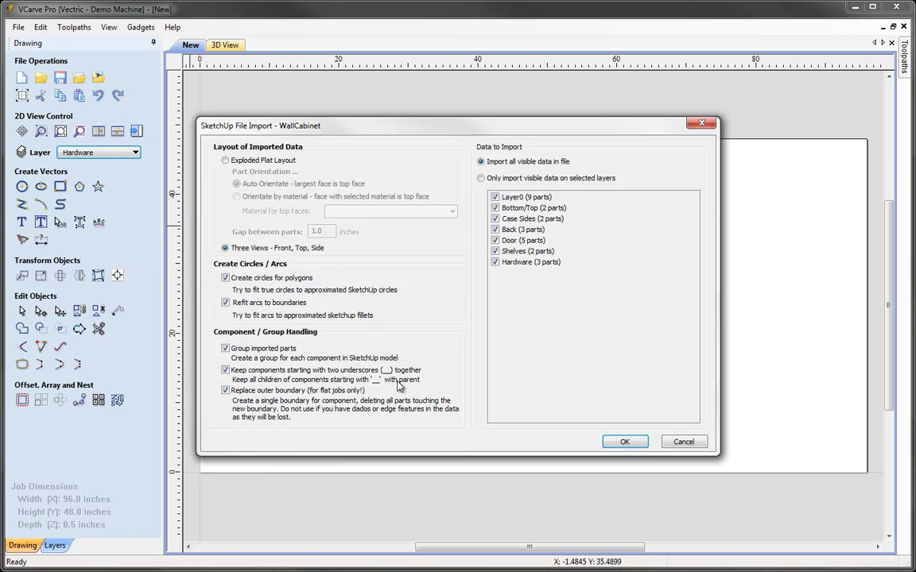
click(225, 160)
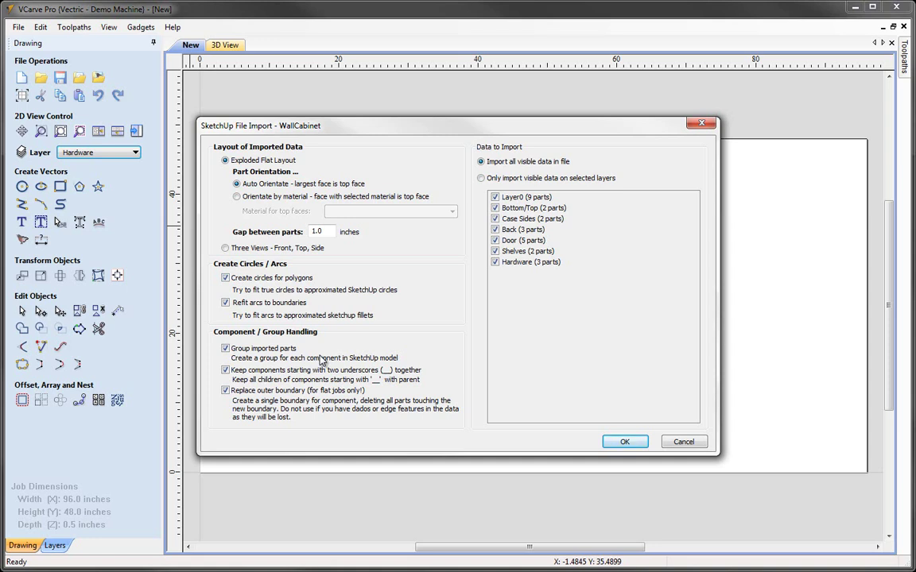
click(481, 178)
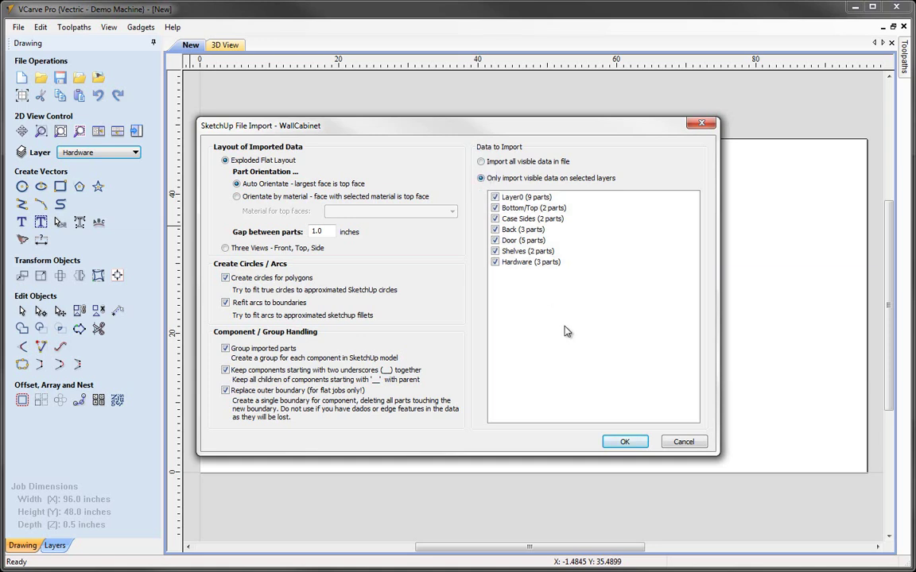
click(494, 262)
click(624, 442)
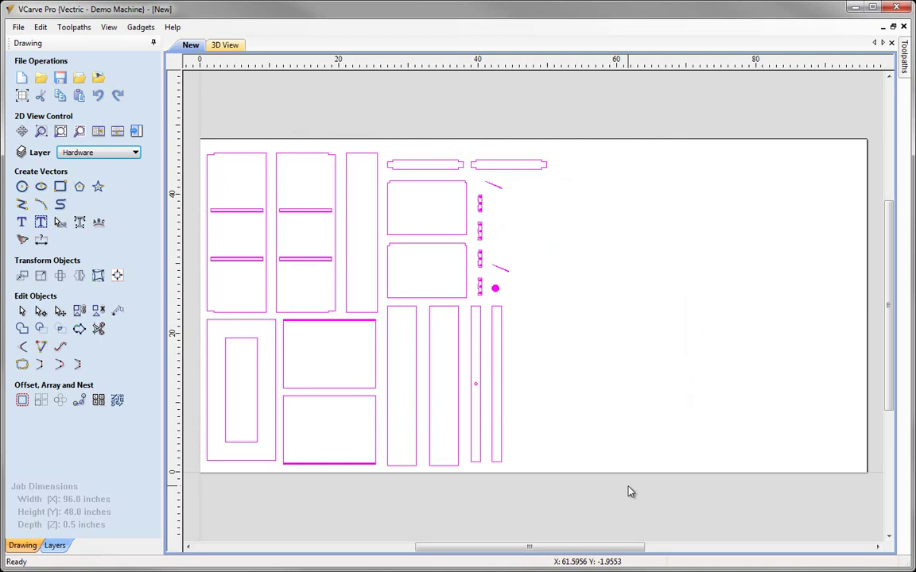
click(595, 427)
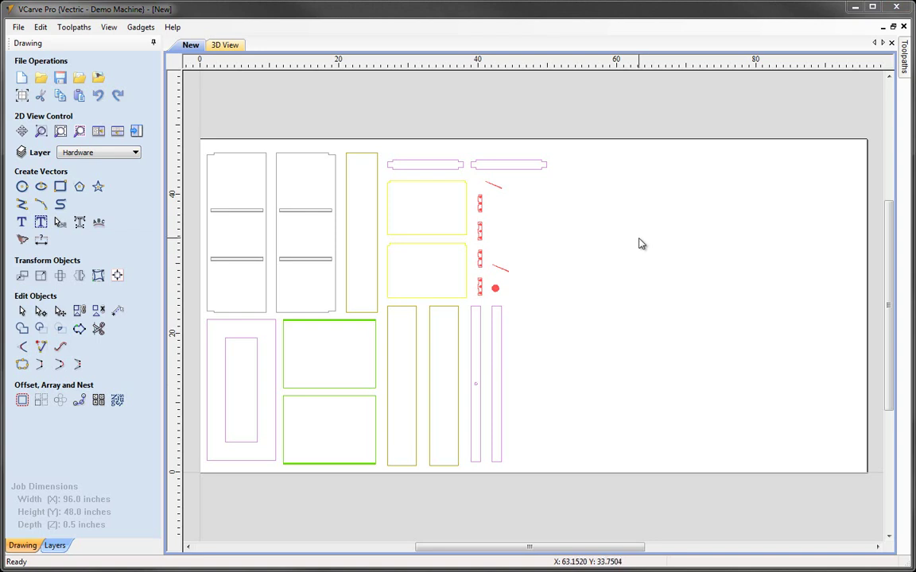
Step: Change the job size to 12 inches wide by 12 inches high
click(23, 95)
text(12)
key(Tab)
text(12)
click(41, 350)
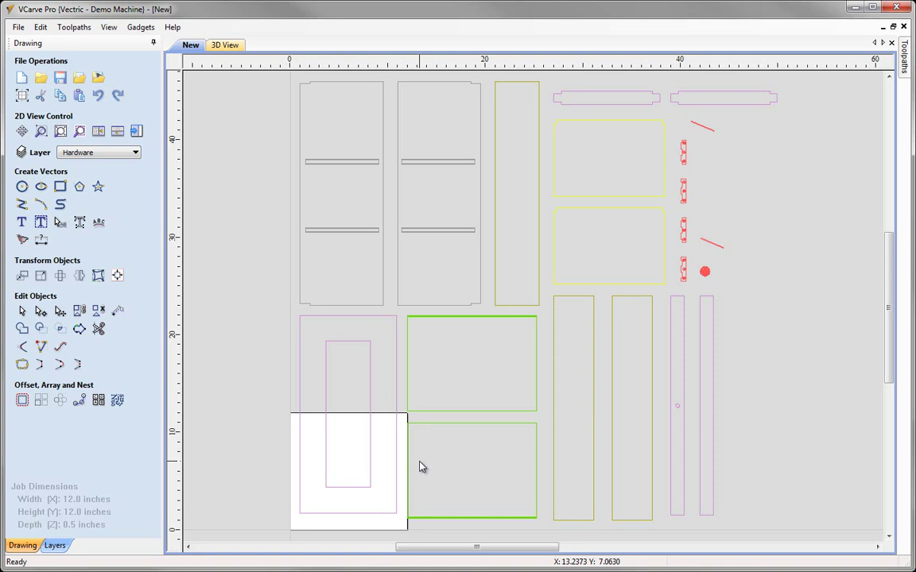
Step: Compare the drawing fitted to the material, fitted to all vectors, and zoomed in on the selected lower shelf outline
key(F3)
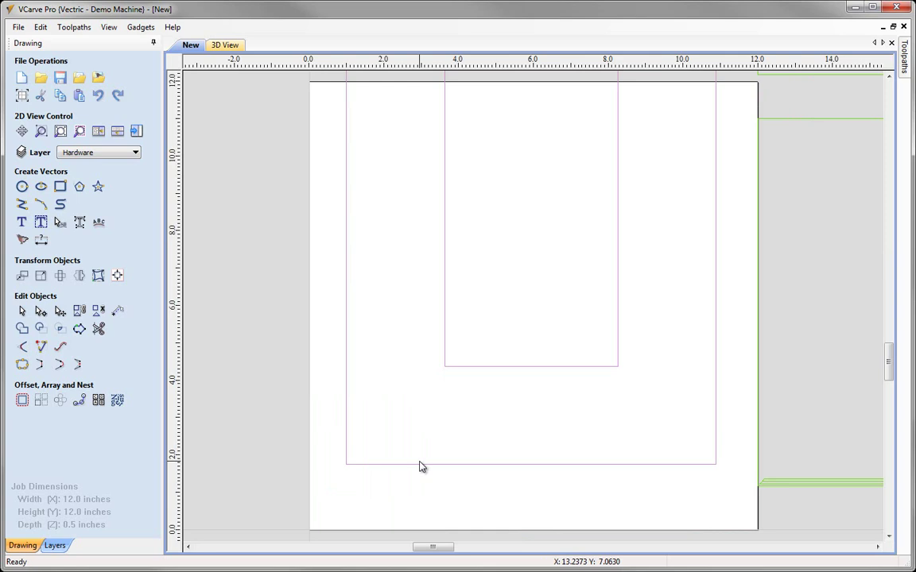
key(F3)
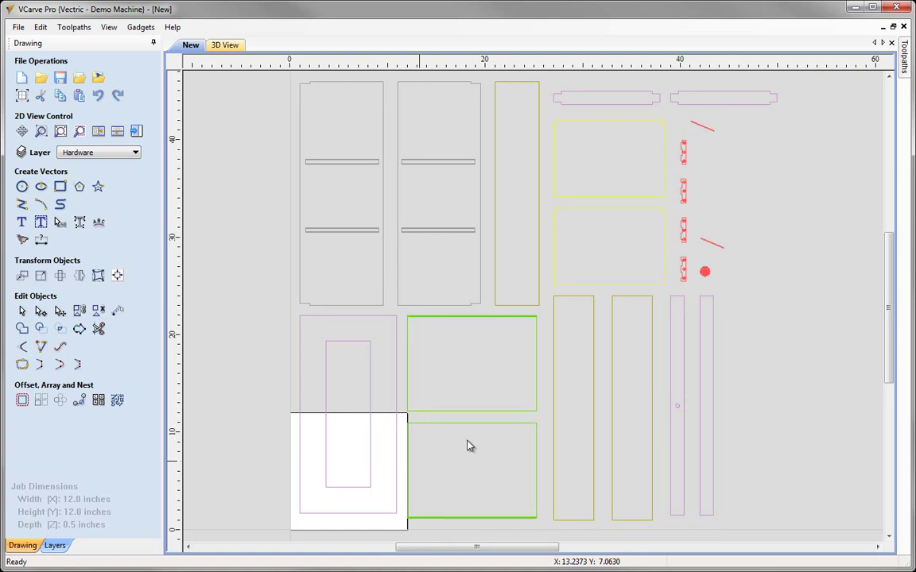
click(554, 285)
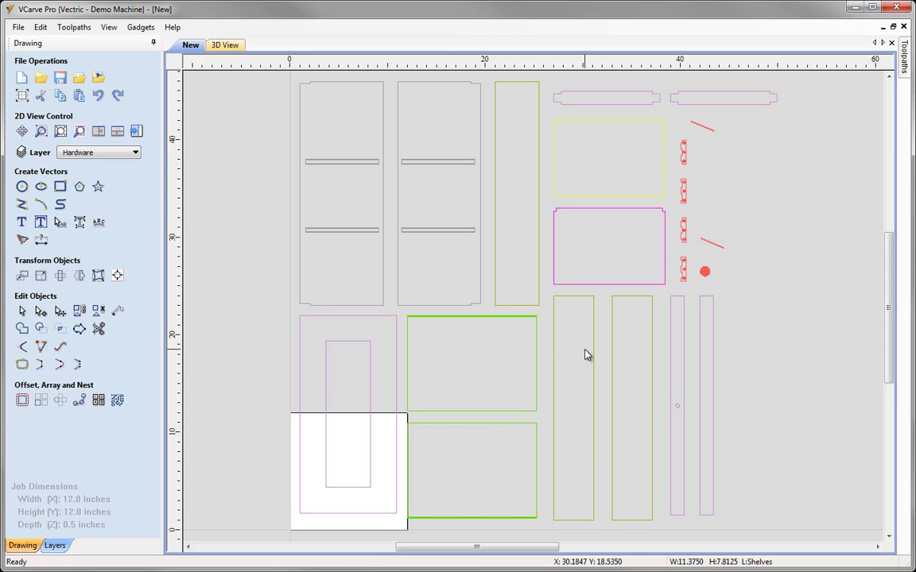
key(z)
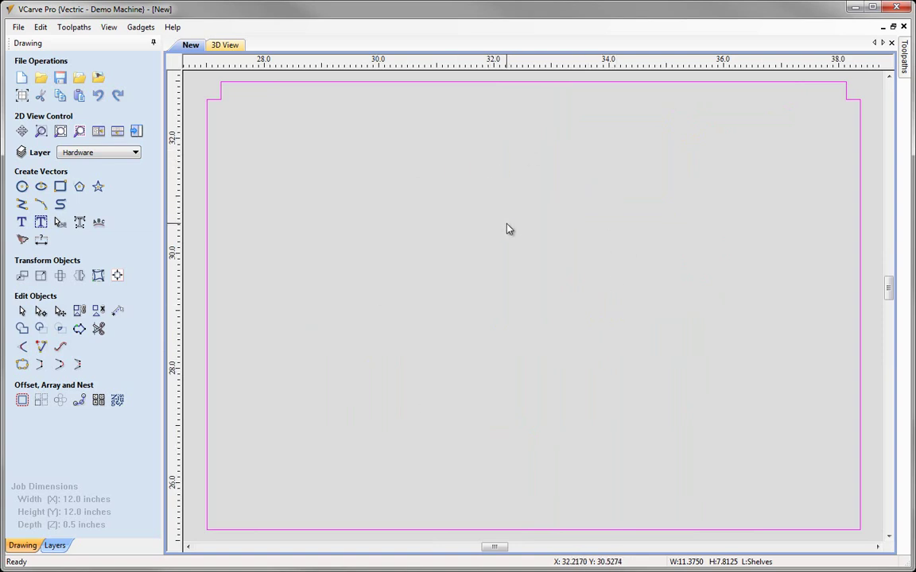
scroll(507, 230, down, 3)
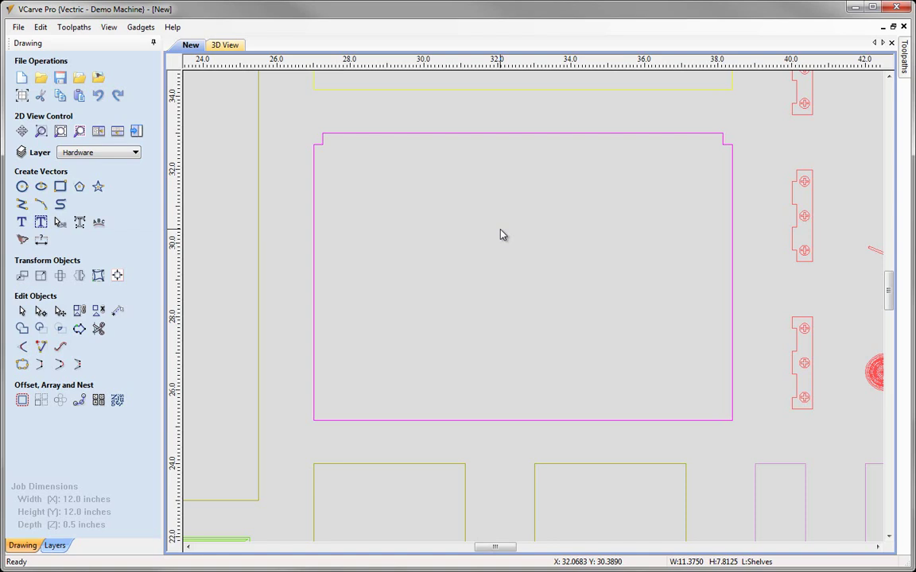
key(F6)
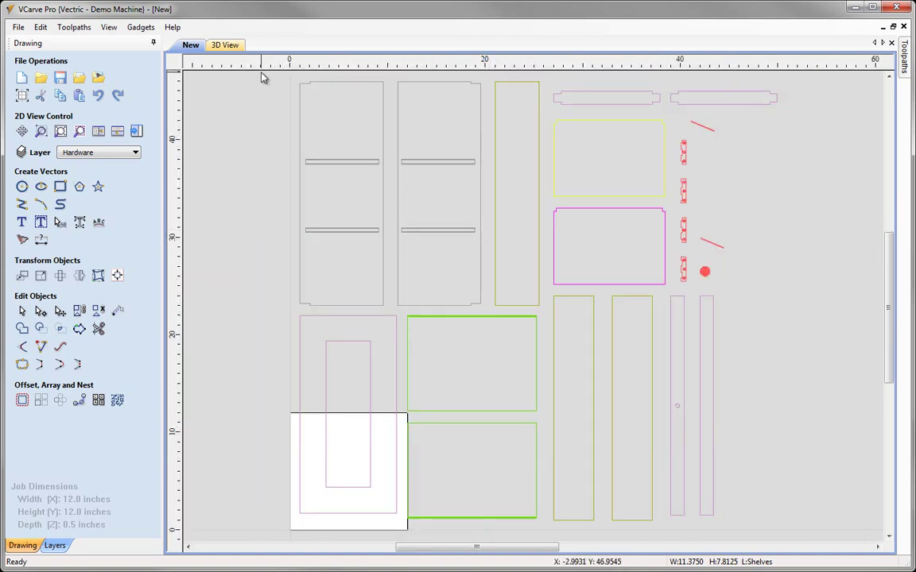
Step: Delete all the imported cabinet vectors and fit the empty 12 by 12 inch job in the view
key(ctrl+a)
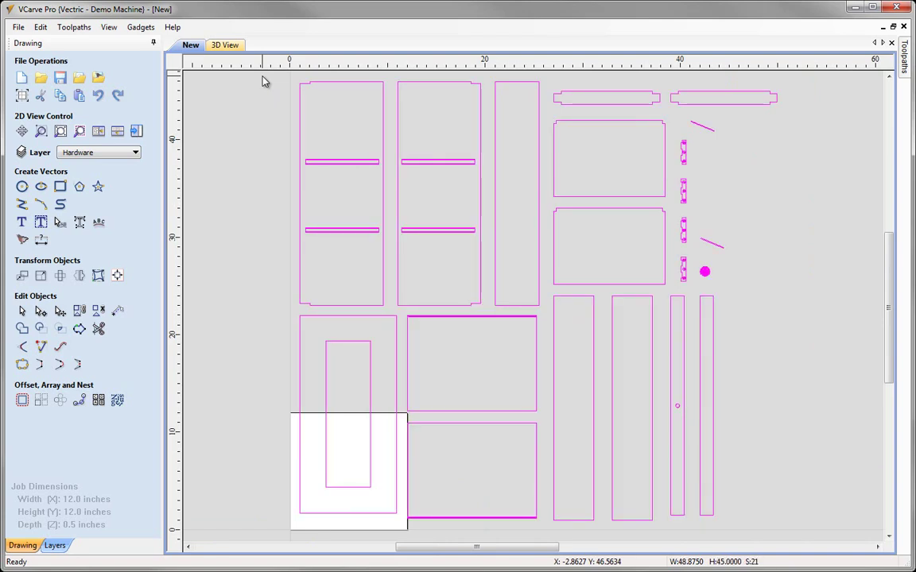
key(Delete)
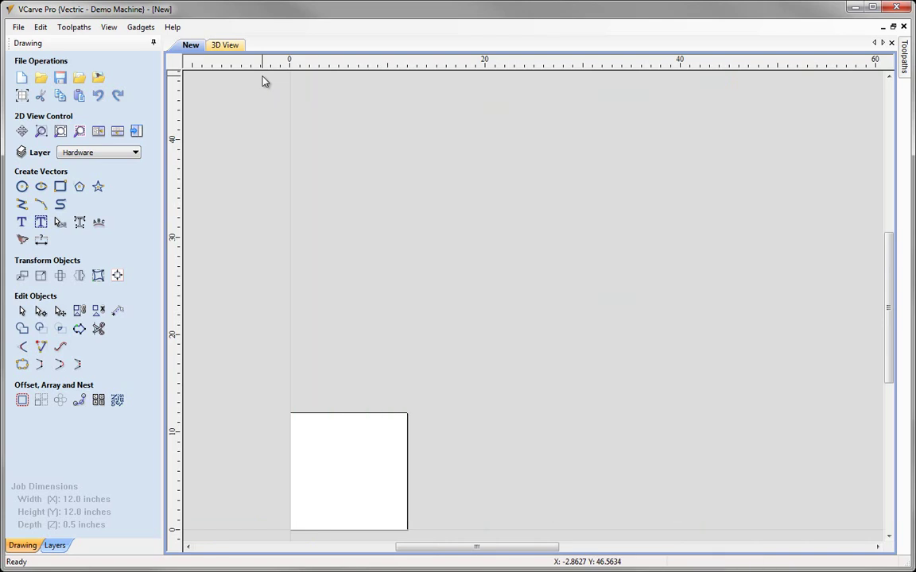
key(F6)
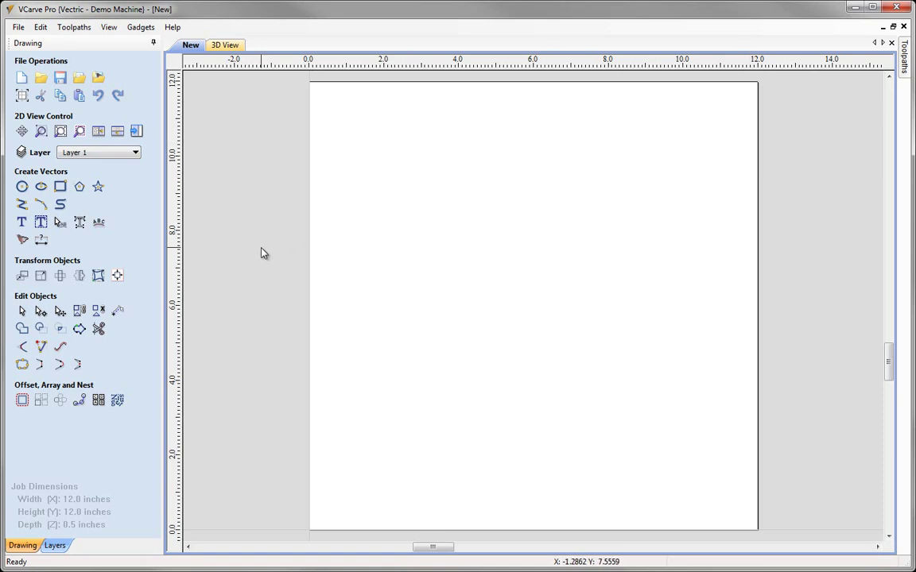
Step: Draw a tall, narrow square-cornered rectangle near the material's left edge, about 10.46 inches high, and set its width to 0.25 inches
click(59, 187)
mouse_move(354, 115)
mouse_down()
mouse_move(412, 417)
mouse_move(408, 486)
mouse_move(385, 507)
mouse_up()
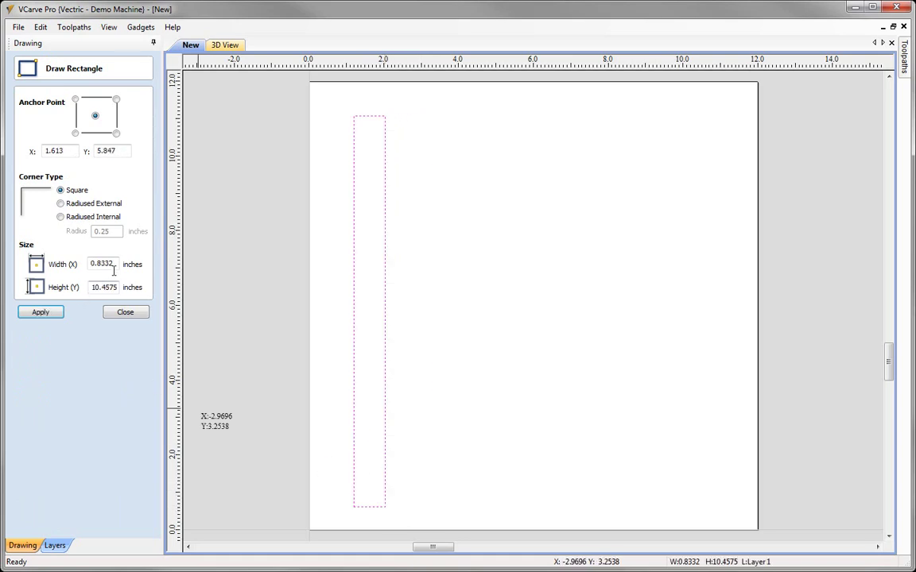
drag(116, 264, 64, 269)
text(0.25)
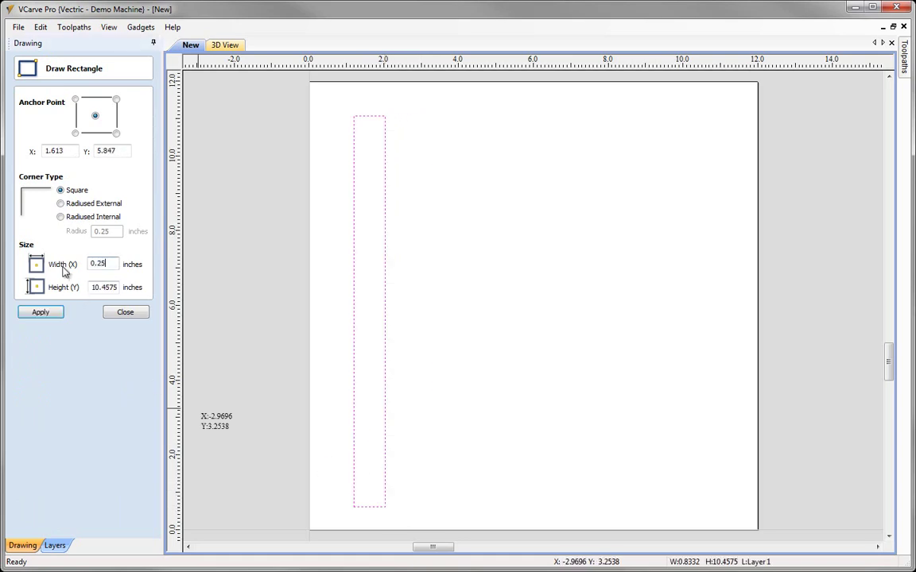
click(45, 312)
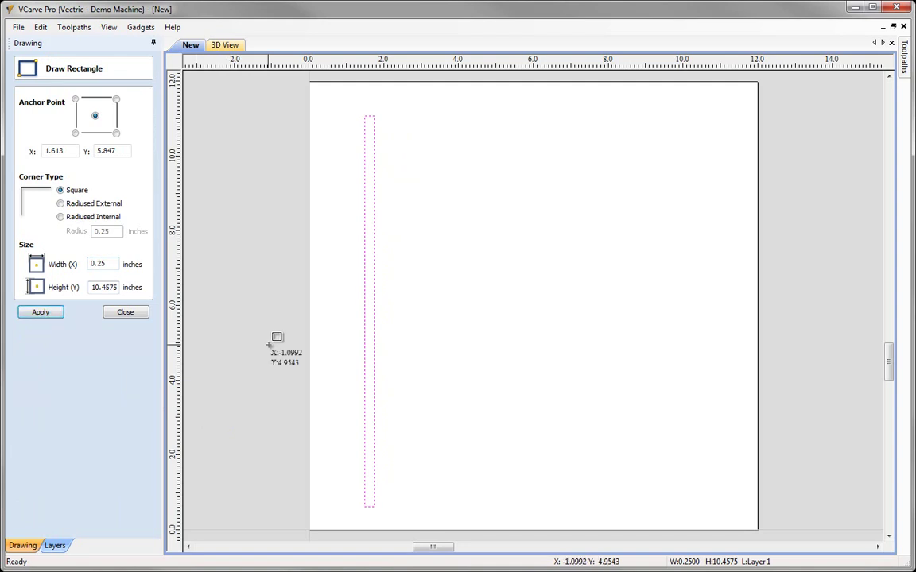
Step: Draw a rectangle about 4.32 by 6.24 inches in the right half of the material and offset it outwards 0.25 inches with sharp corners
drag(513, 191, 674, 423)
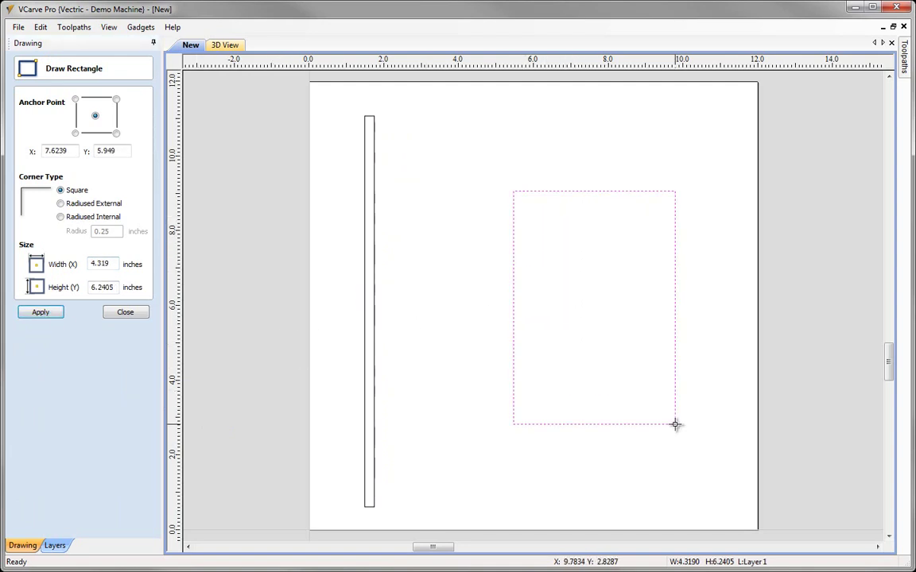
key(Escape)
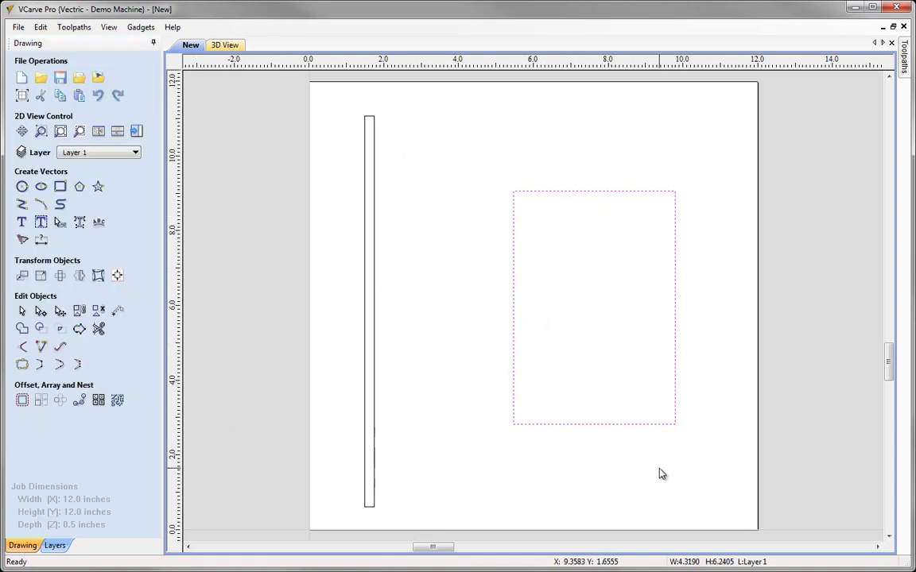
click(22, 403)
drag(74, 171, 40, 173)
text(0.25)
click(25, 186)
click(40, 236)
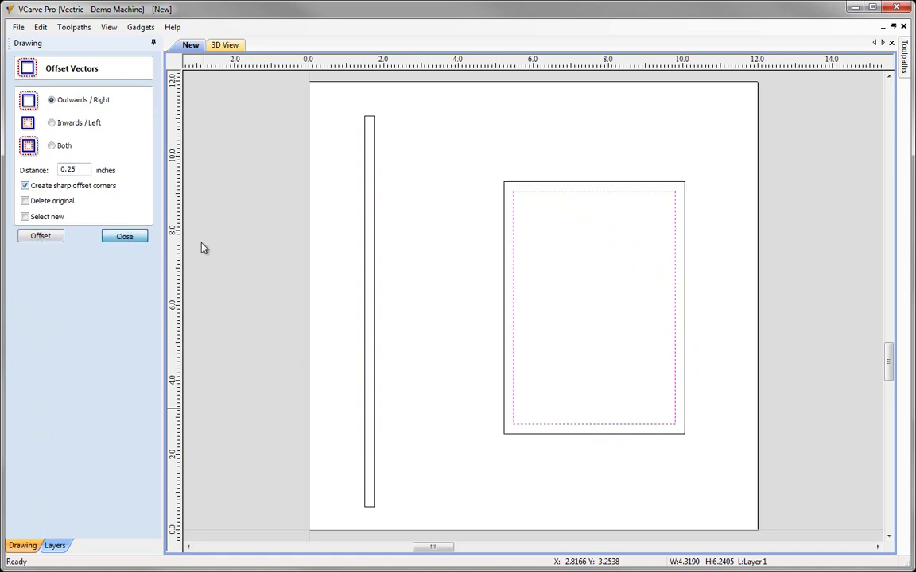
click(124, 236)
click(429, 274)
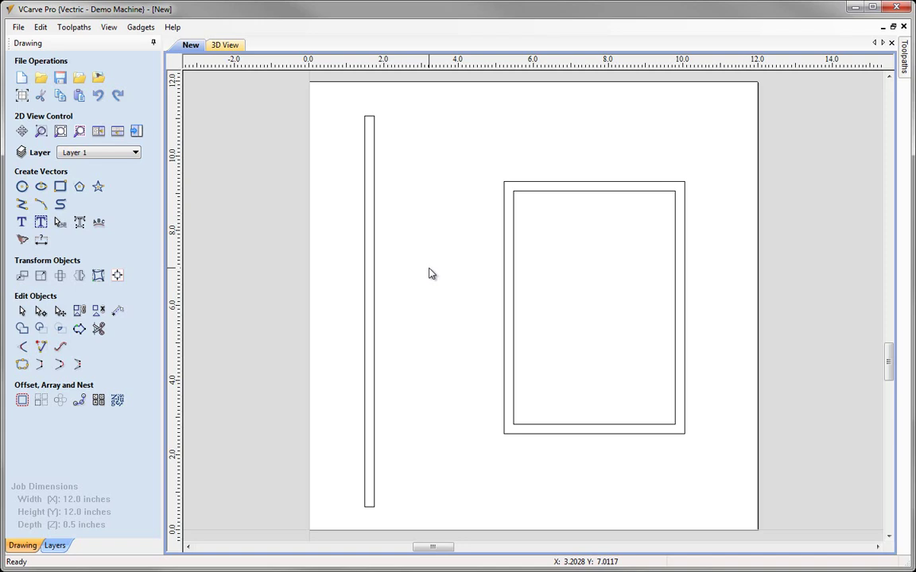
Step: Tile the 2D and 3D views vertically and calculate a 0.3 inch deep pocket toolpath on all vectors with the 0.25 inch end mill
click(108, 27)
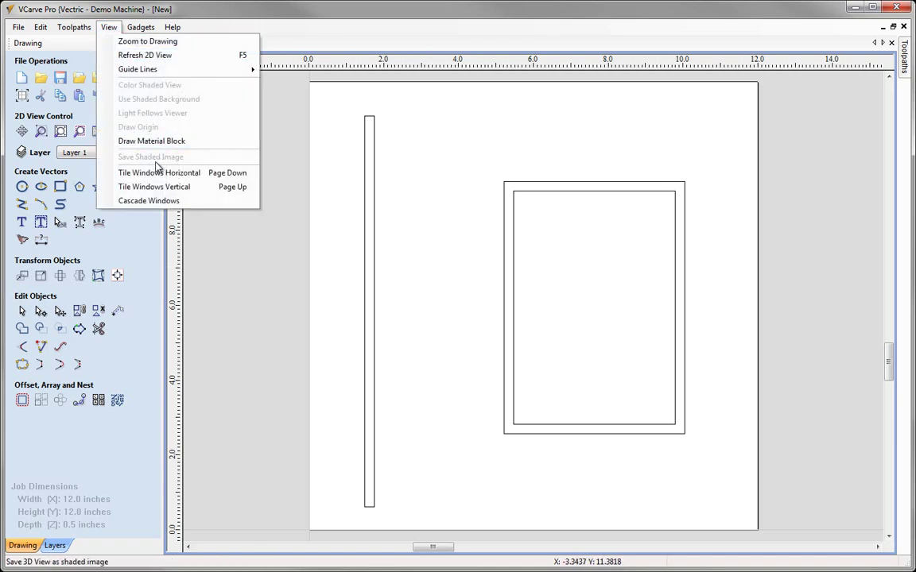
click(147, 187)
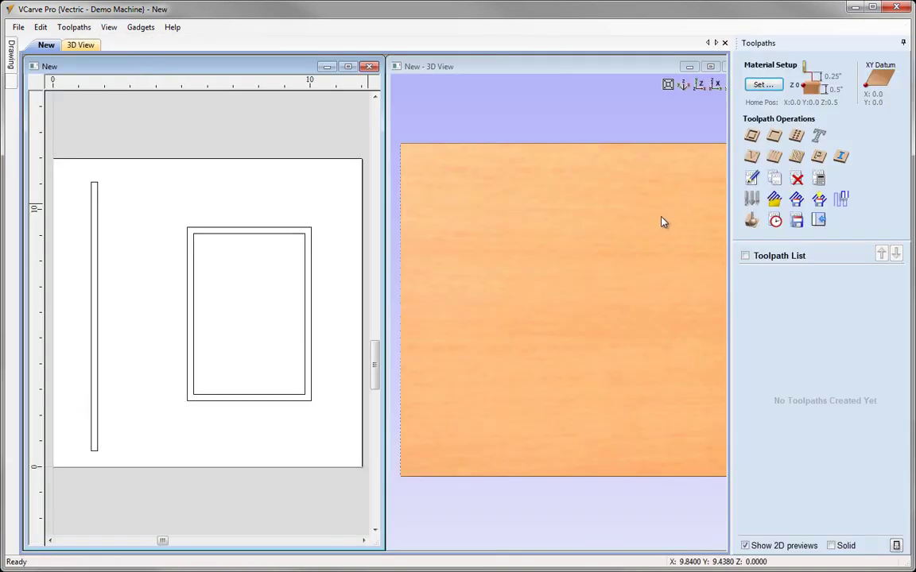
drag(87, 167, 354, 495)
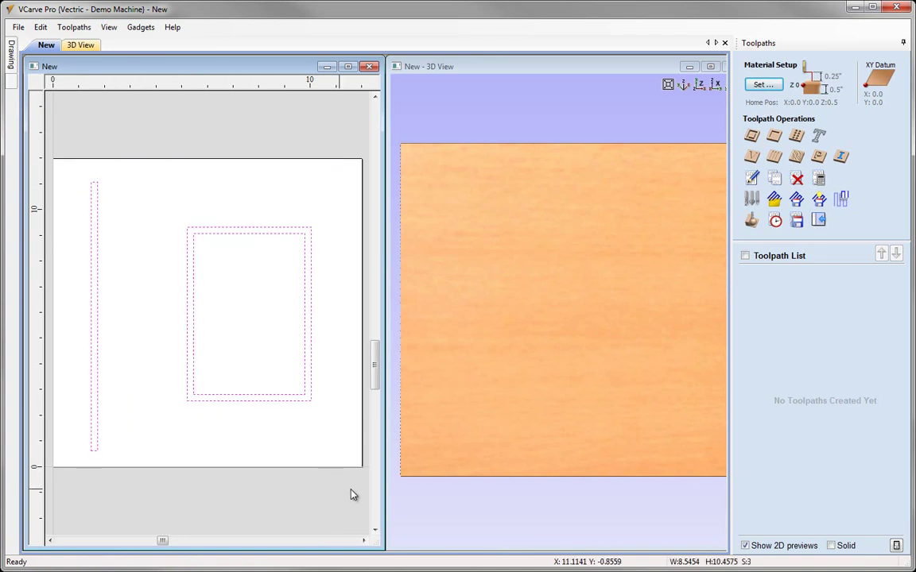
click(774, 136)
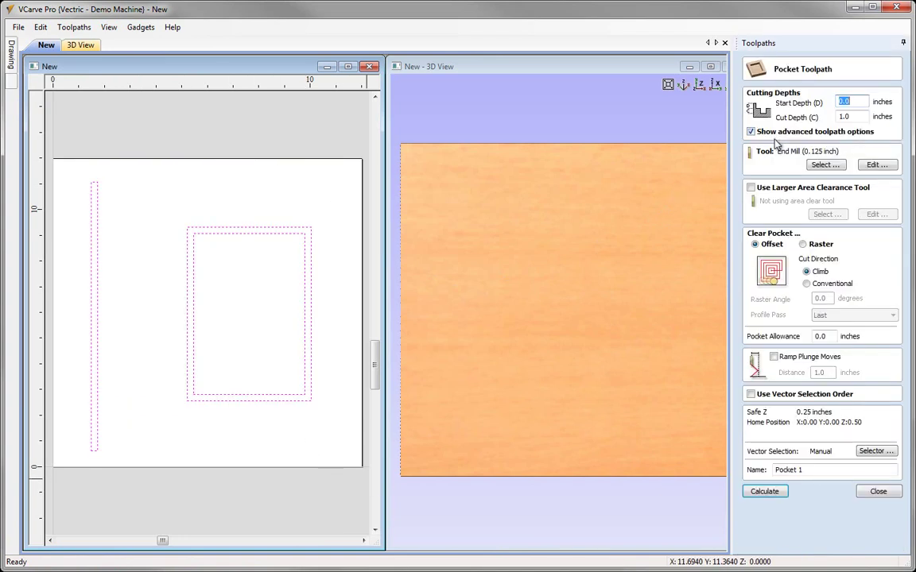
key(Tab)
text(0.3)
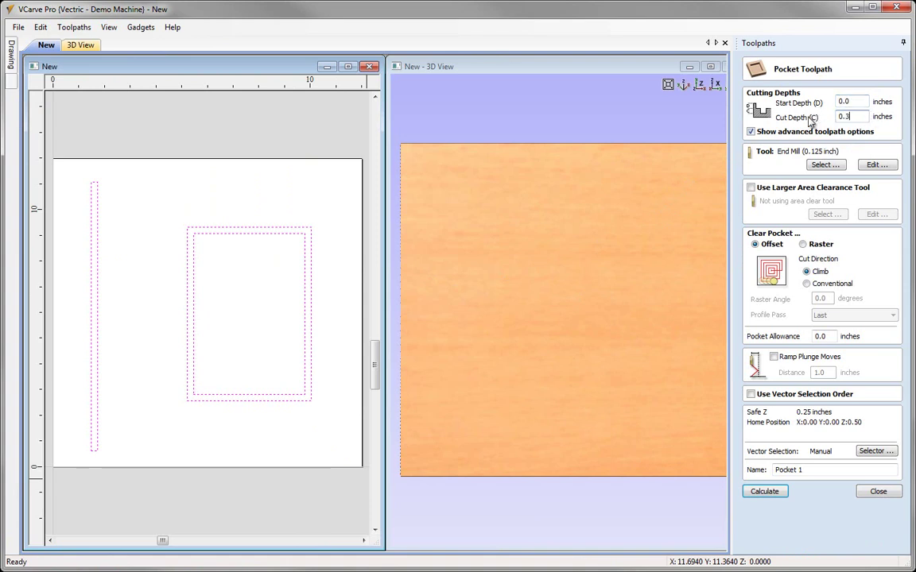
click(825, 164)
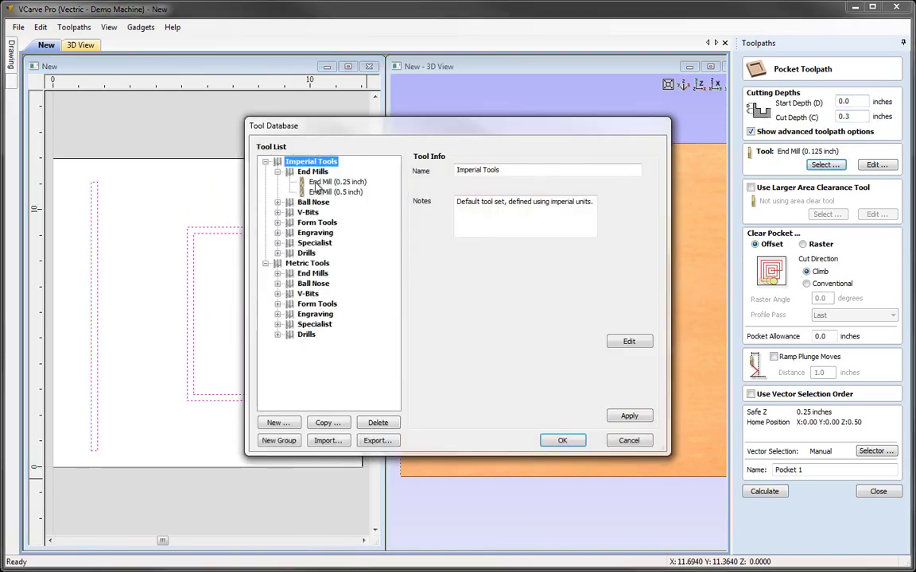
double_click(326, 182)
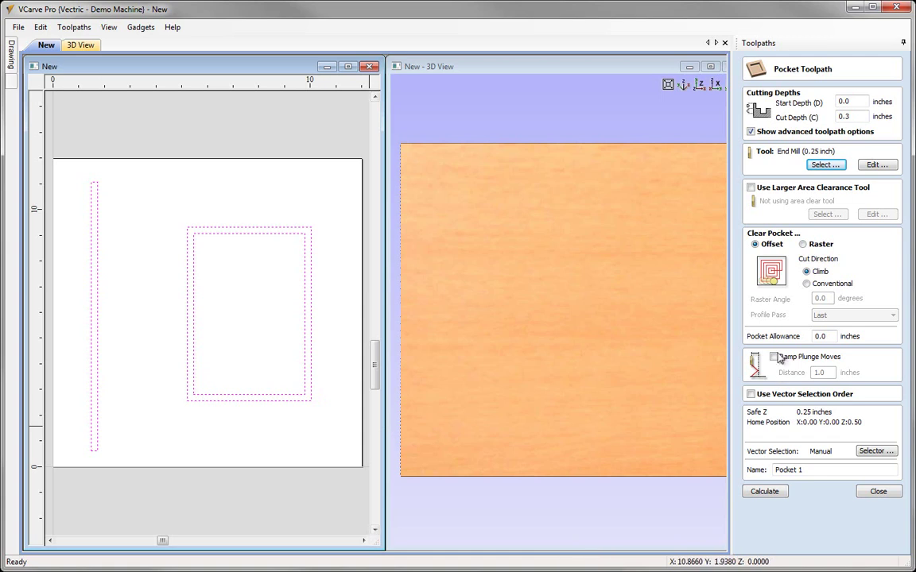
click(770, 492)
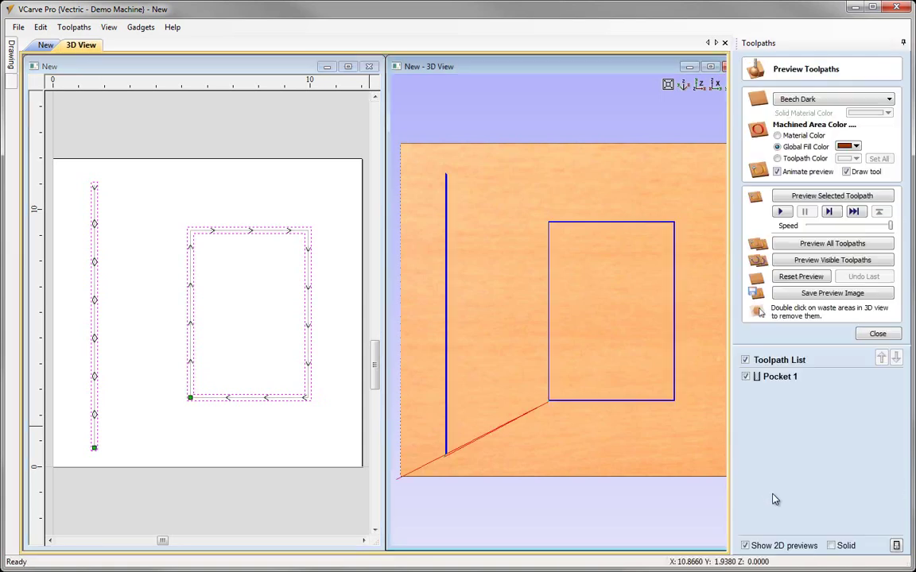
Step: Inspect the slot and frame pocket passes up close in a maximised 3D view and preview the selected toolpath's cut from the isometric view
drag(557, 445, 601, 290)
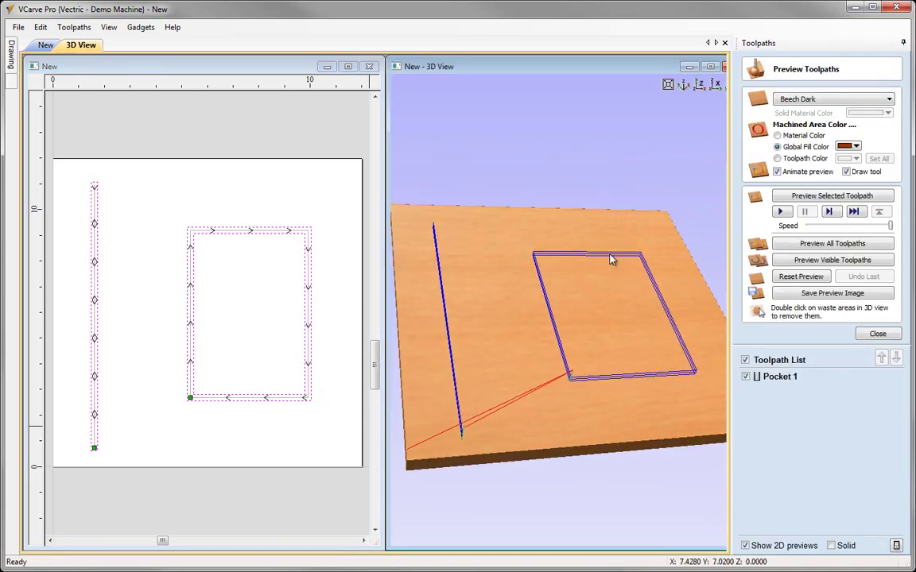
click(710, 66)
drag(429, 364, 360, 293)
scroll(360, 293, up, 3)
drag(340, 411, 252, 347)
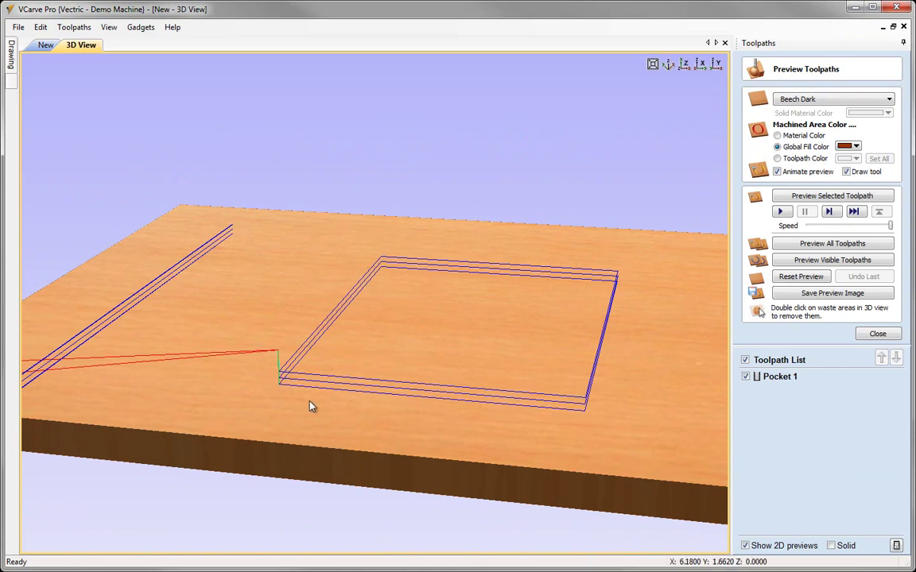
drag(519, 398, 451, 406)
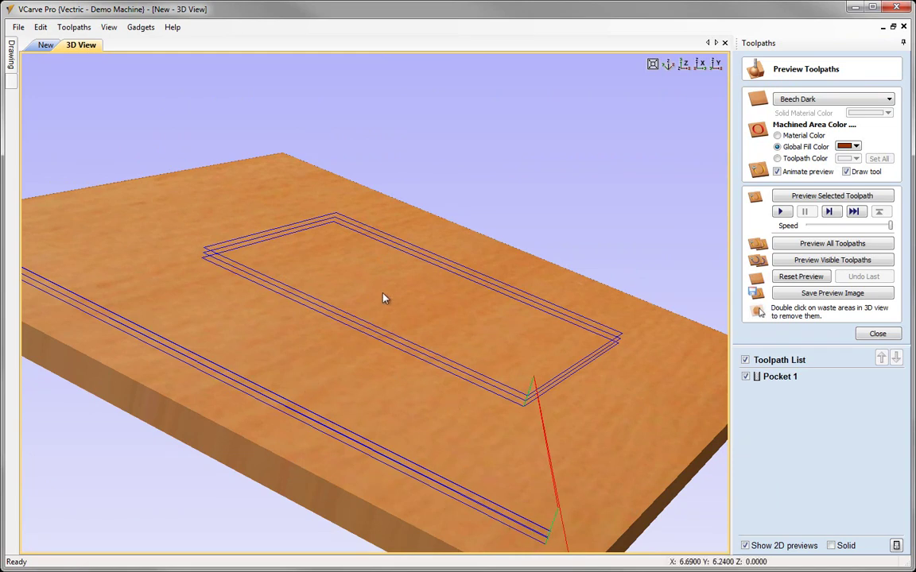
click(670, 65)
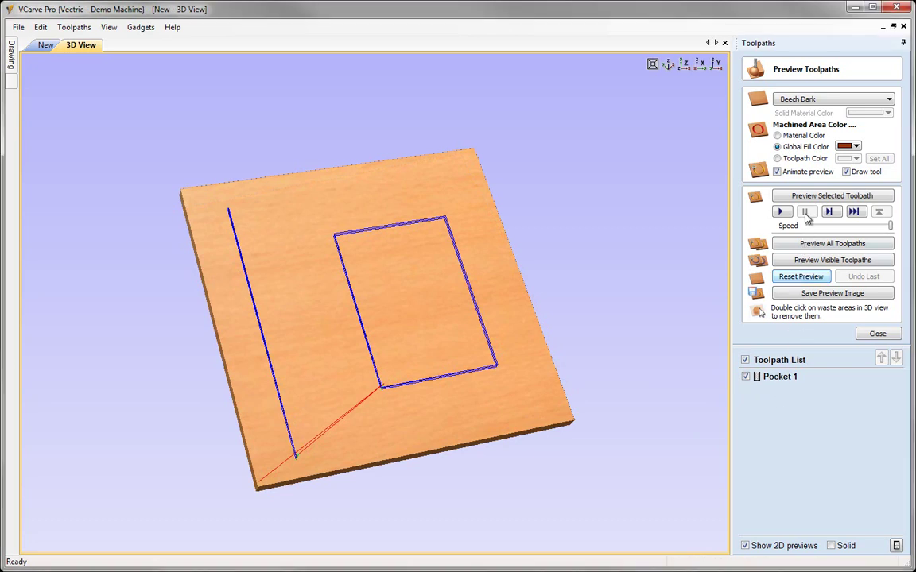
click(827, 196)
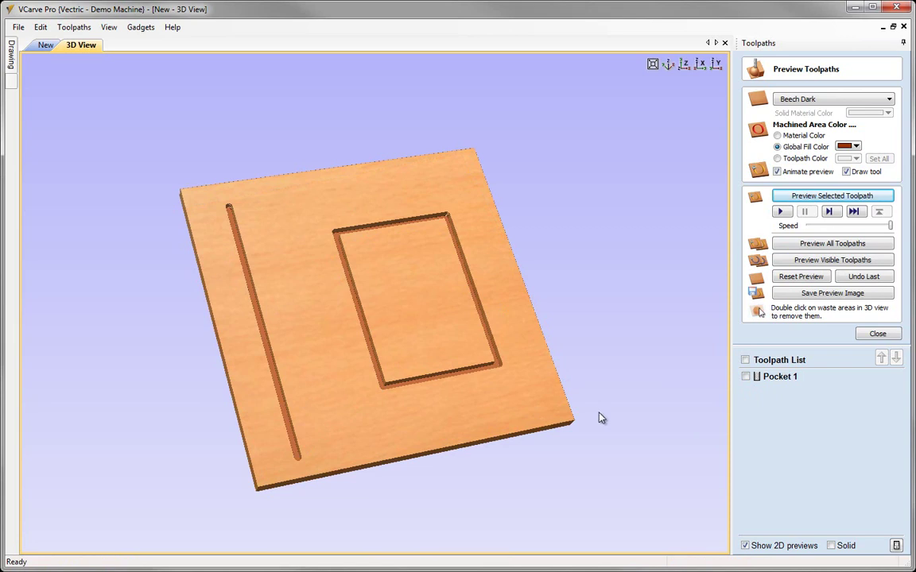
click(876, 335)
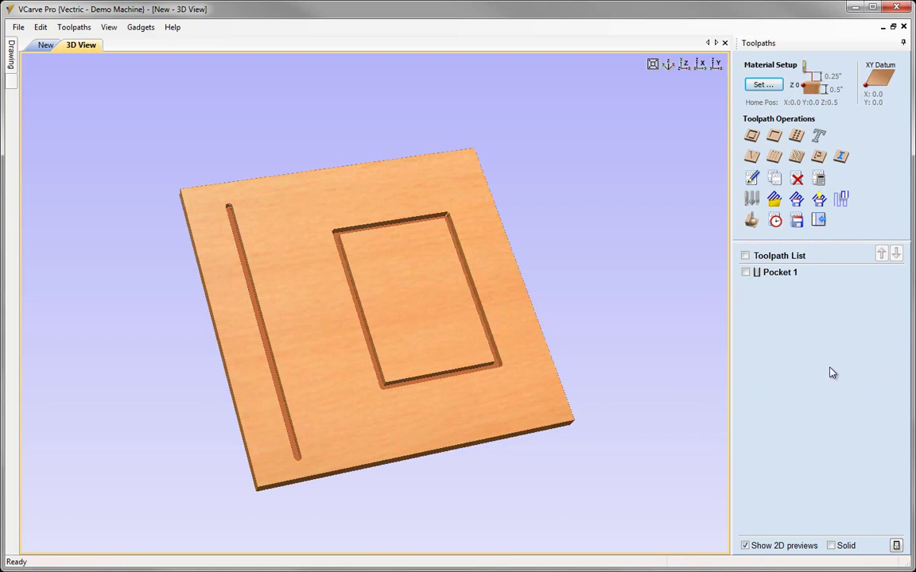
Step: Start a drilling toolpath with peck drilling retracting above the height of the previous pass, and enable dwelling at the bottom of each drill pass
click(796, 139)
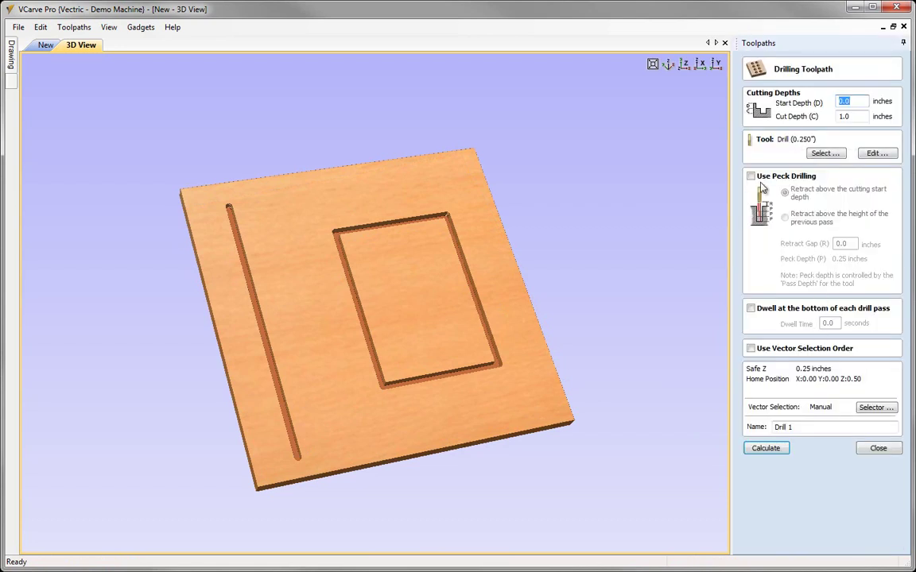
click(809, 180)
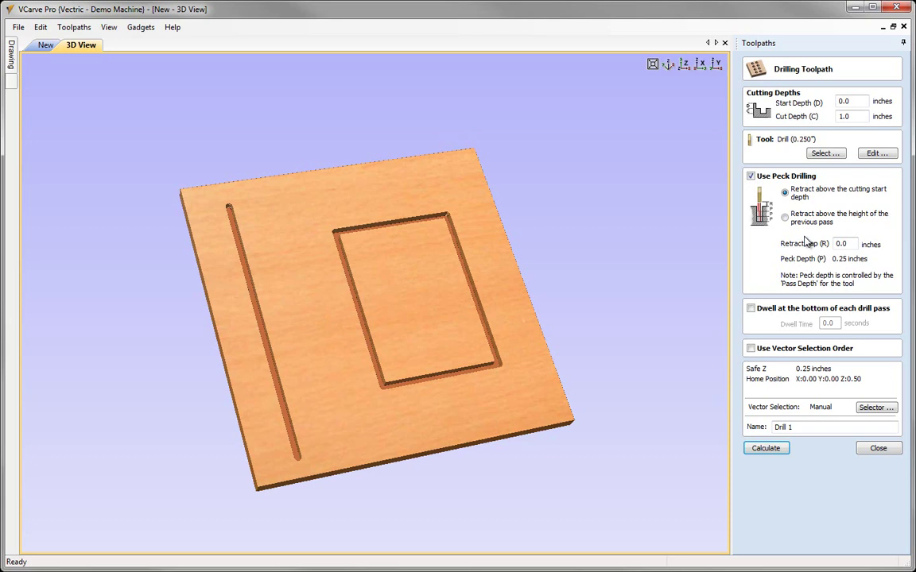
click(789, 218)
click(751, 309)
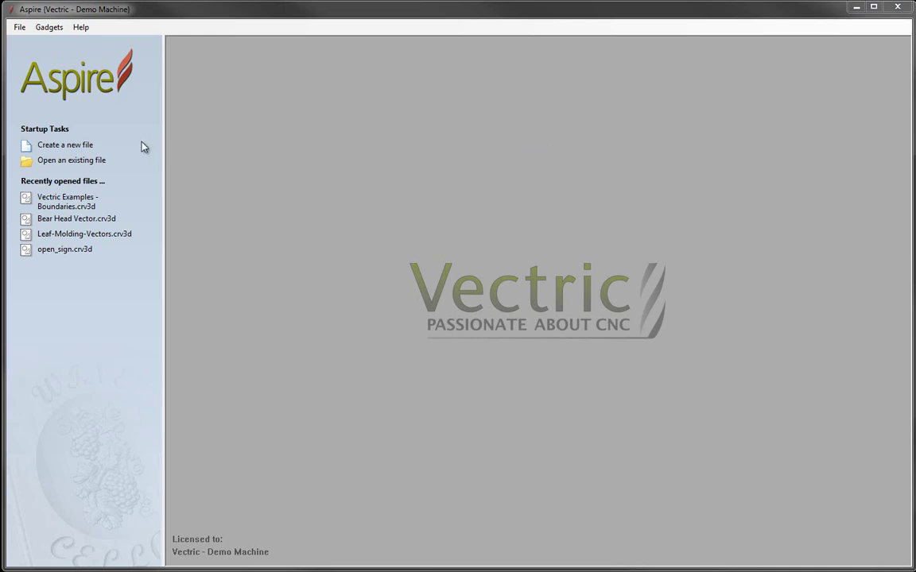
Step: Switch to Aspire, create a new 12 by 8 inch job 0.75 inches thick, and import the 3D model BSABantamstl.stl
click(71, 147)
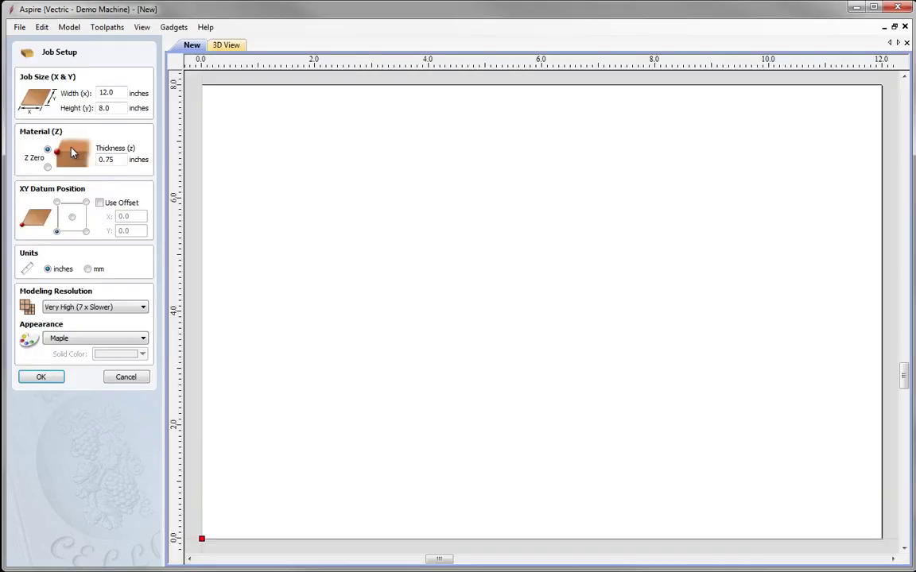
click(48, 378)
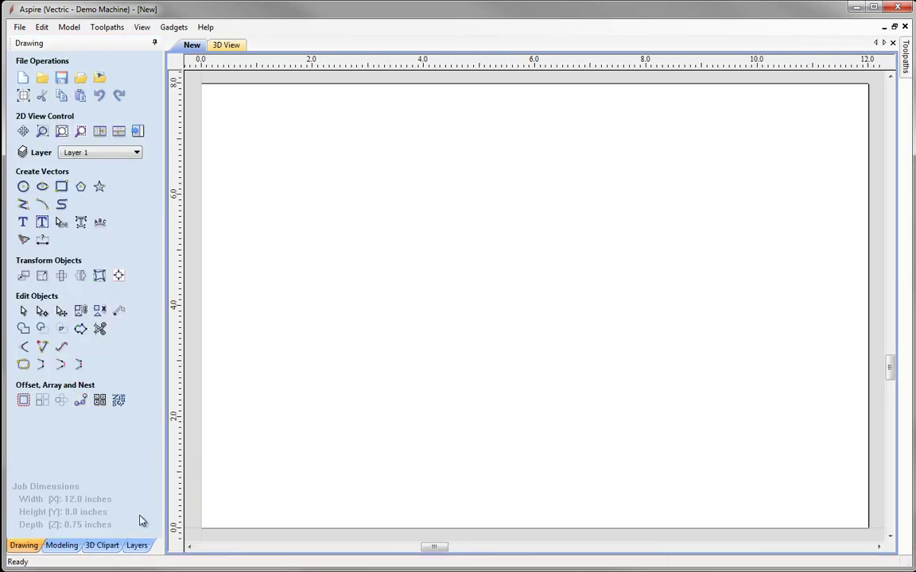
click(63, 545)
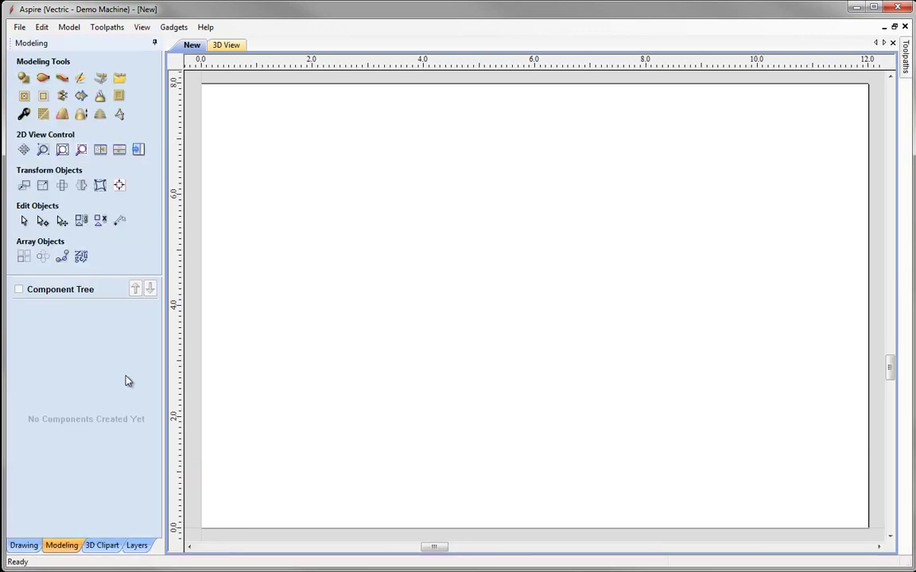
click(119, 80)
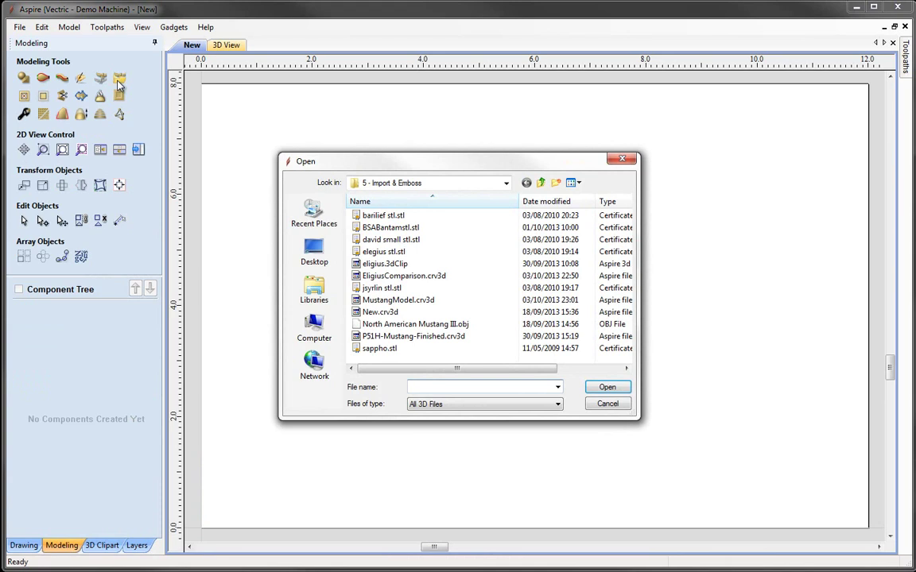
click(391, 228)
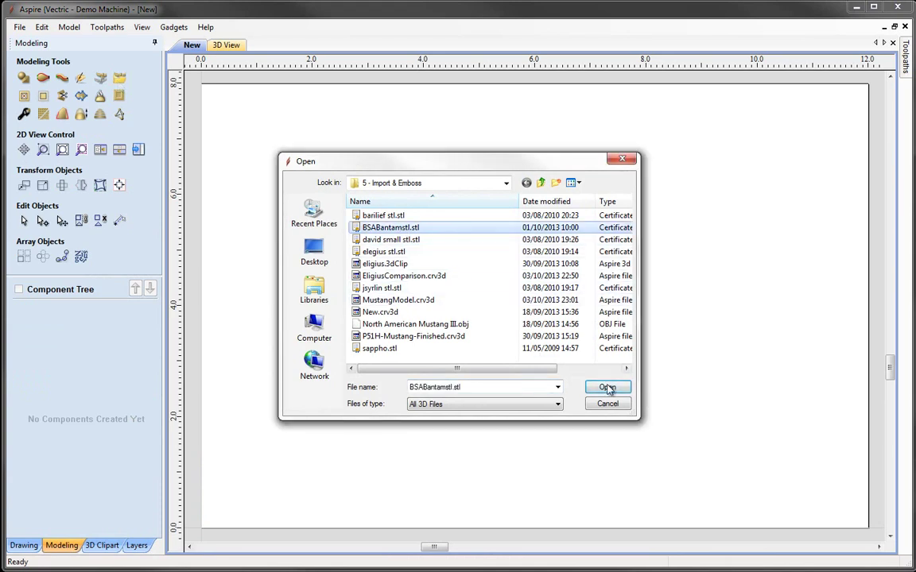
click(608, 389)
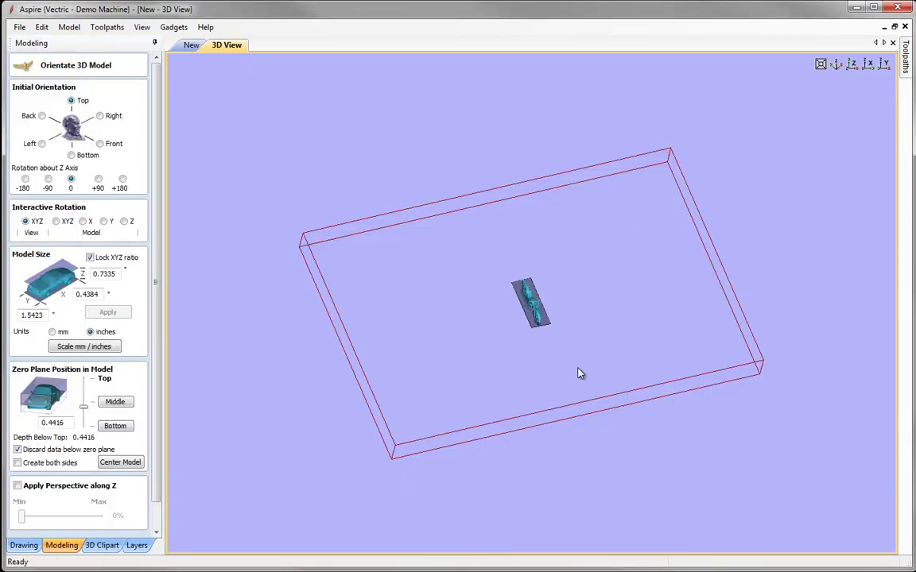
Step: Orient the imported motorcycle model with the Right initial orientation and a -90 rotation about the Z axis
click(100, 145)
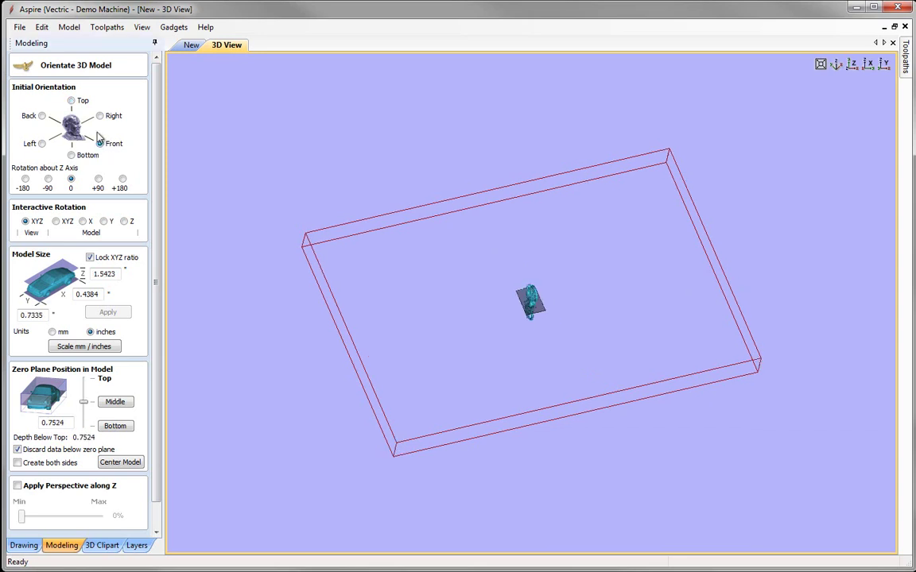
click(100, 116)
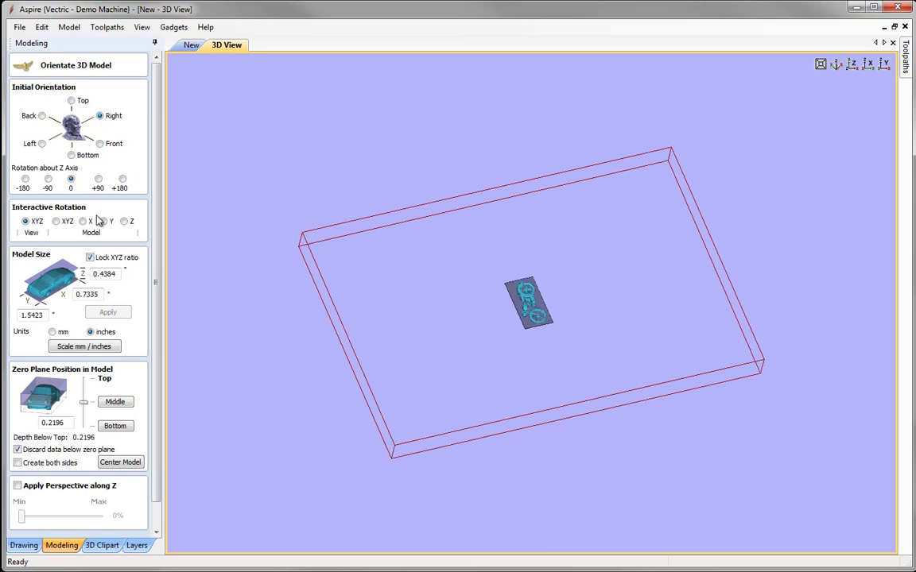
click(51, 184)
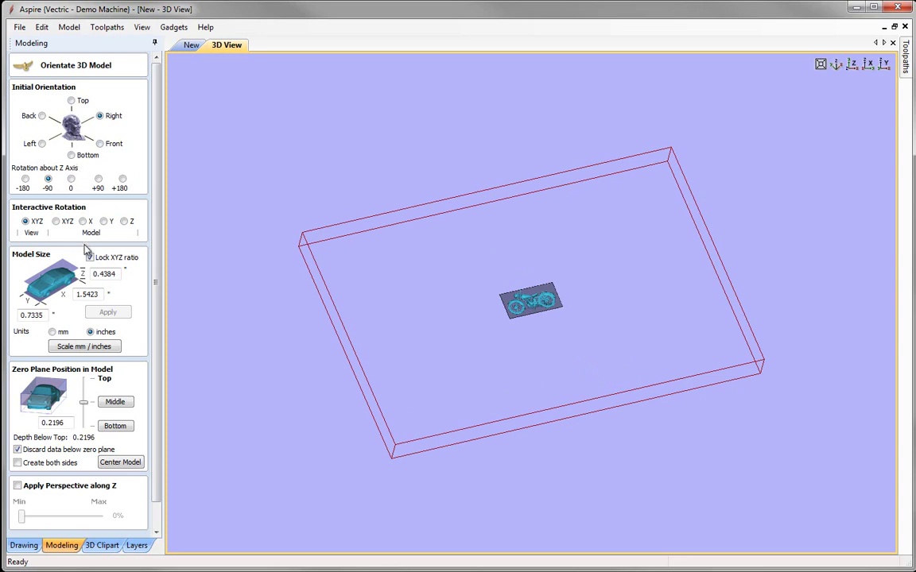
Step: Scale the motorcycle model to 11.5 inches in X with the XYZ ratio locked and view it straight down the Z axis
double_click(85, 294)
text(11.5)
click(108, 313)
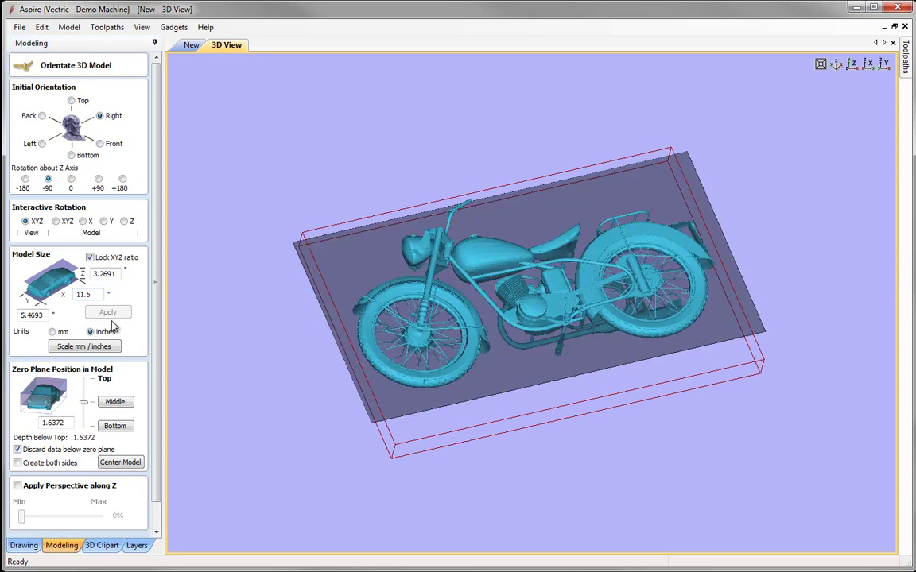
click(851, 65)
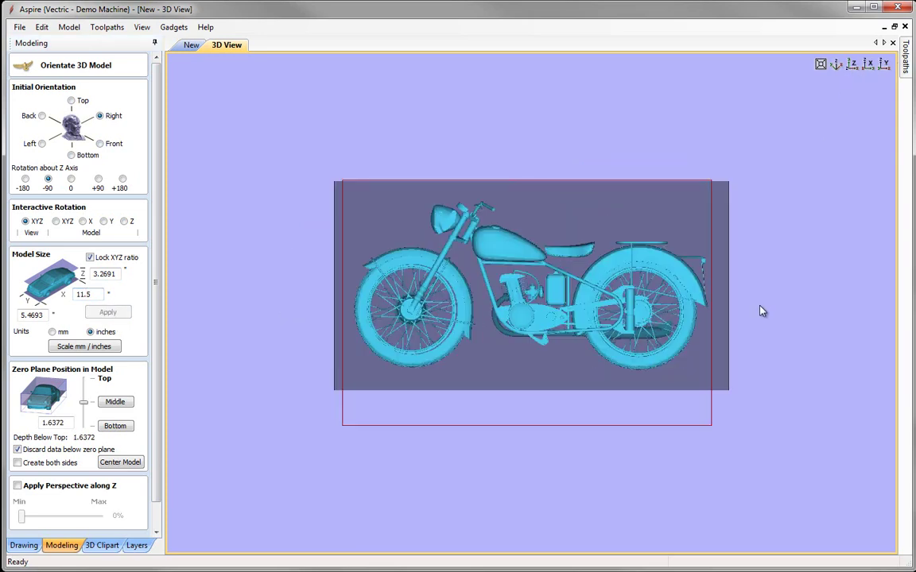
Step: Center the motorcycle model within the job and position its zero plane at the bottom of the model
scroll(756, 296, up, 2)
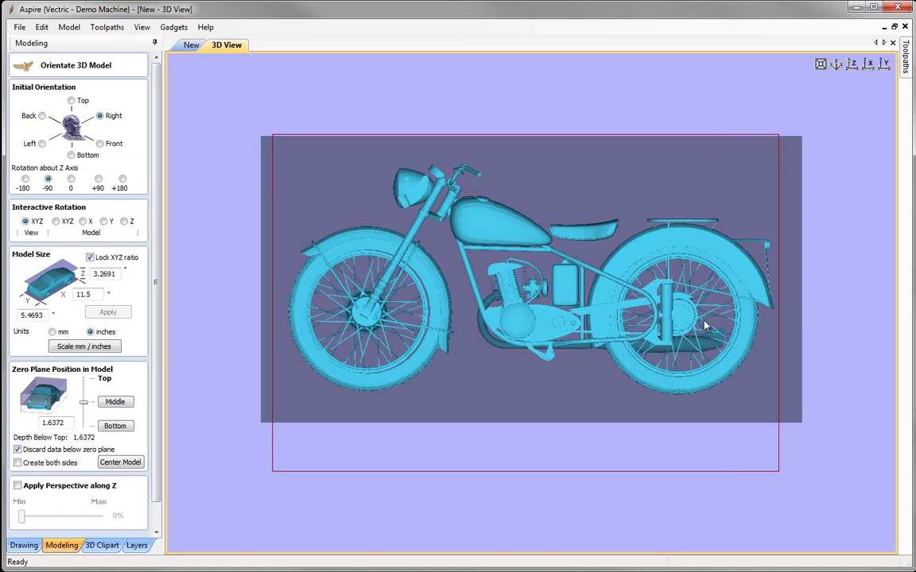
click(109, 464)
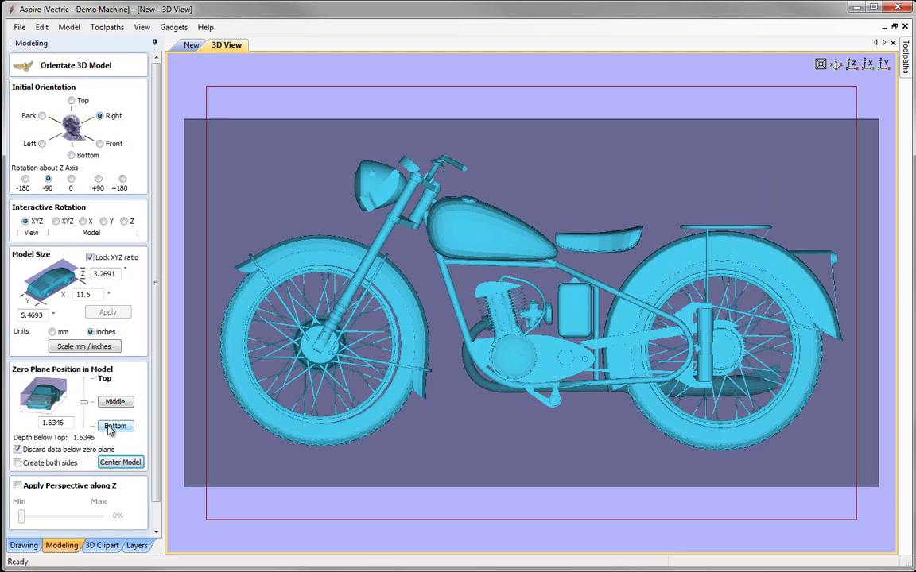
click(111, 427)
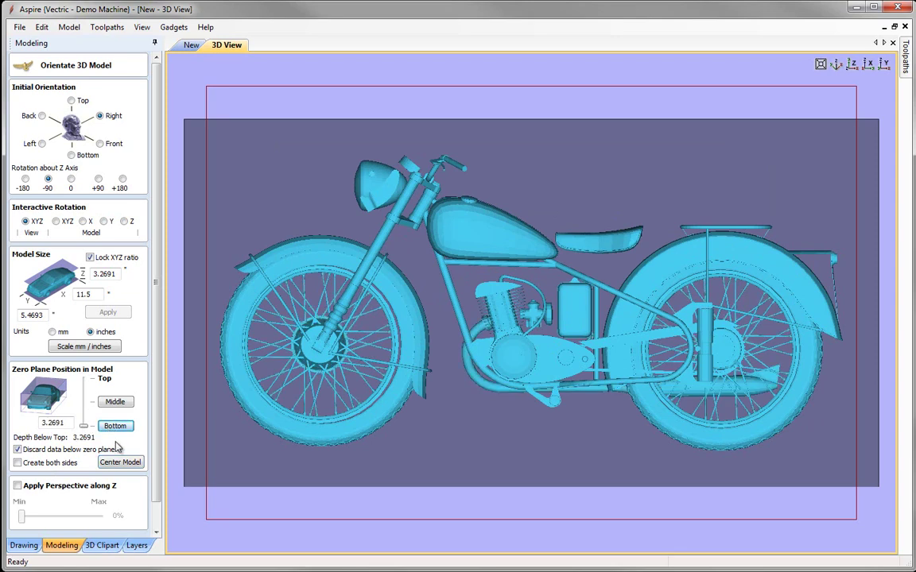
drag(558, 473, 506, 315)
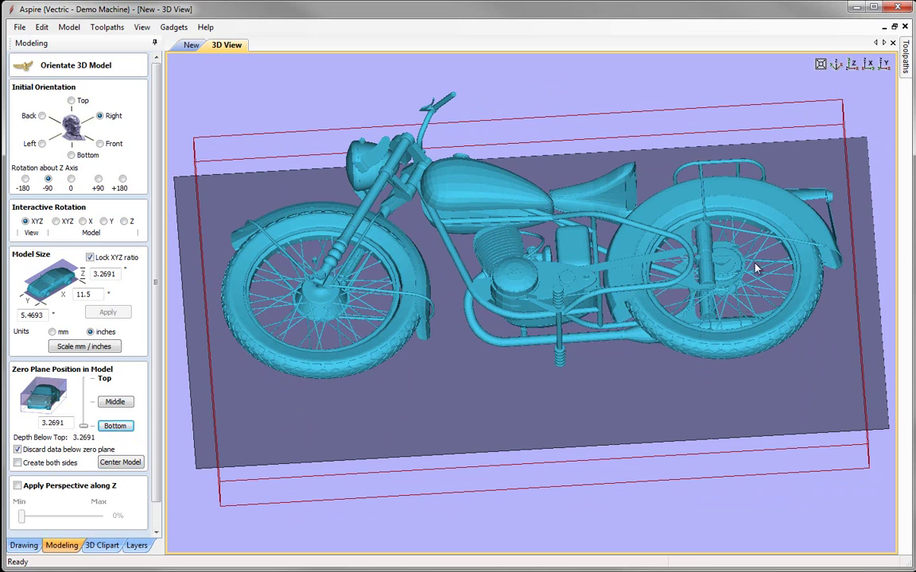
Step: Rotate the model about its Y axis until it spans about 9.5 inches in X, and recenter it with the zero plane at the bottom
click(853, 67)
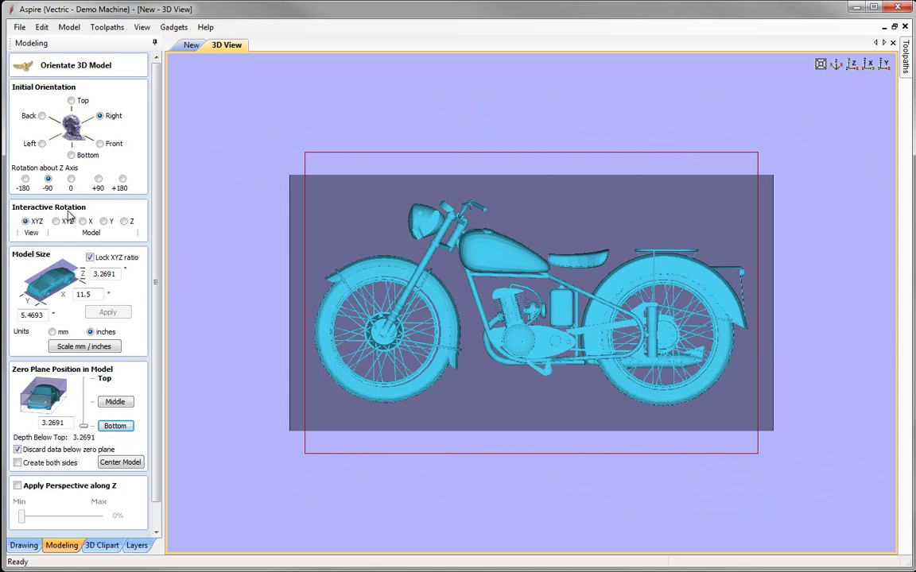
click(103, 221)
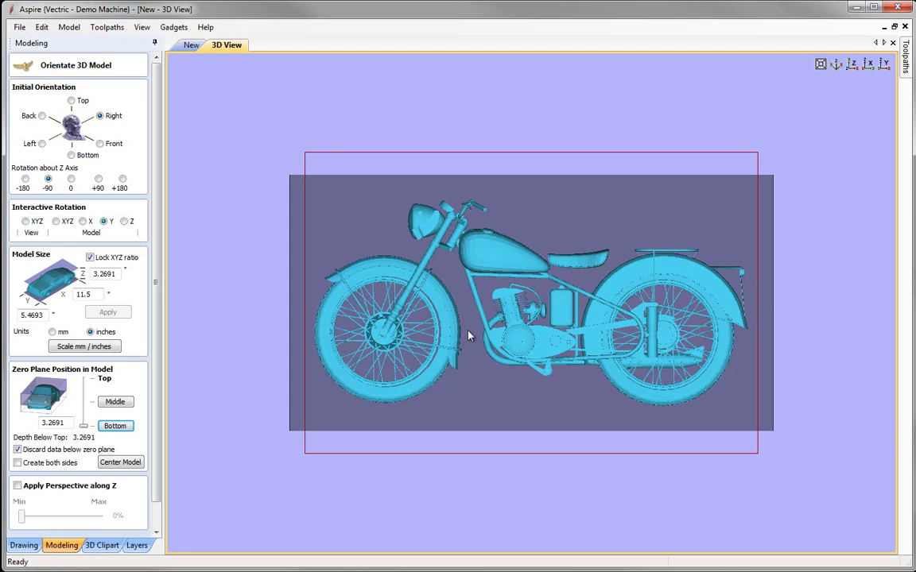
drag(494, 335, 649, 335)
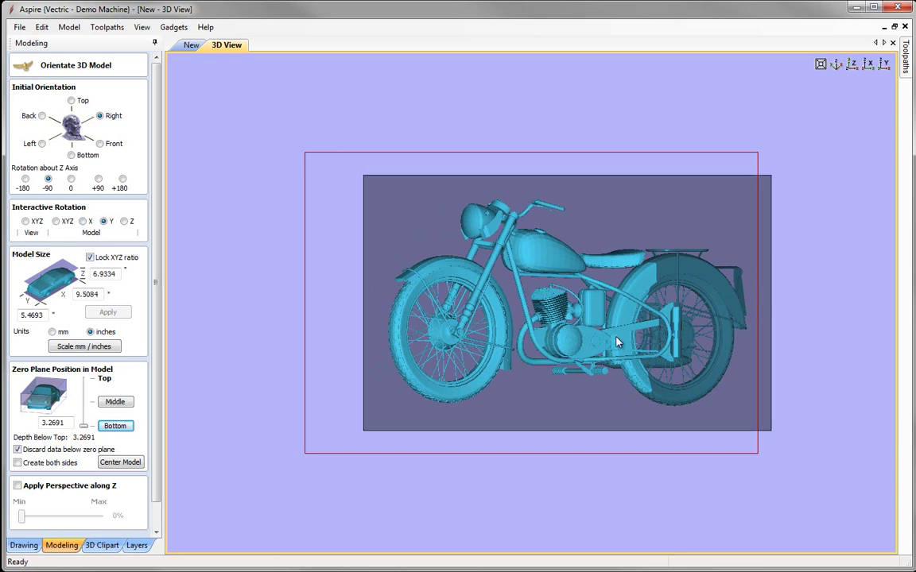
click(116, 426)
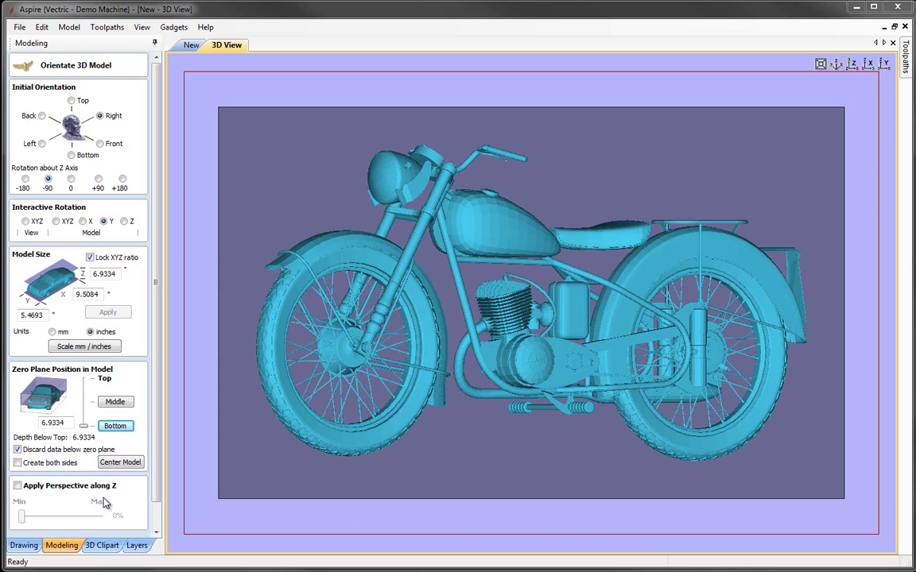
Step: Apply 92% perspective along Z to the motorcycle model and finish the import as a component
click(17, 486)
drag(25, 518, 93, 524)
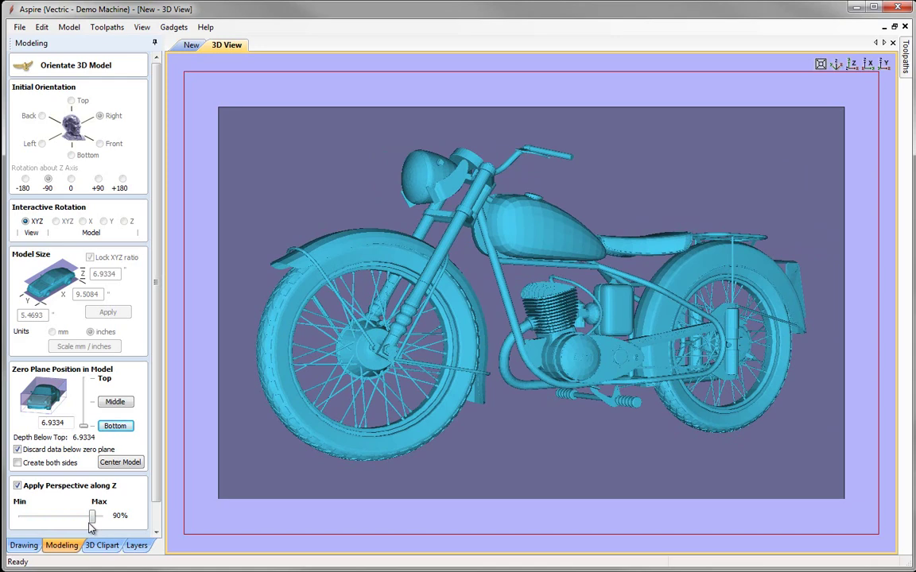
mouse_move(91, 516)
mouse_down()
mouse_move(106, 521)
mouse_move(85, 519)
mouse_move(94, 519)
mouse_up()
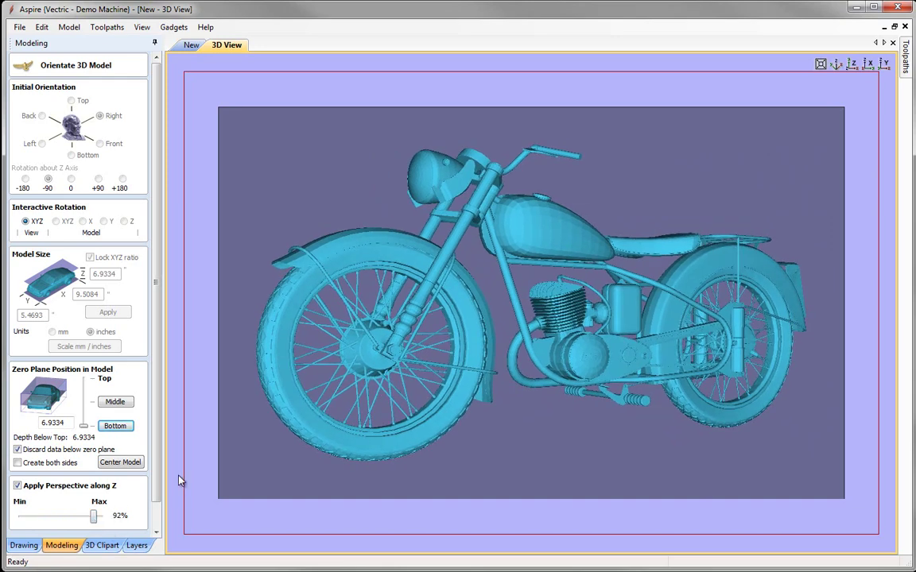
scroll(158, 469, down, 1)
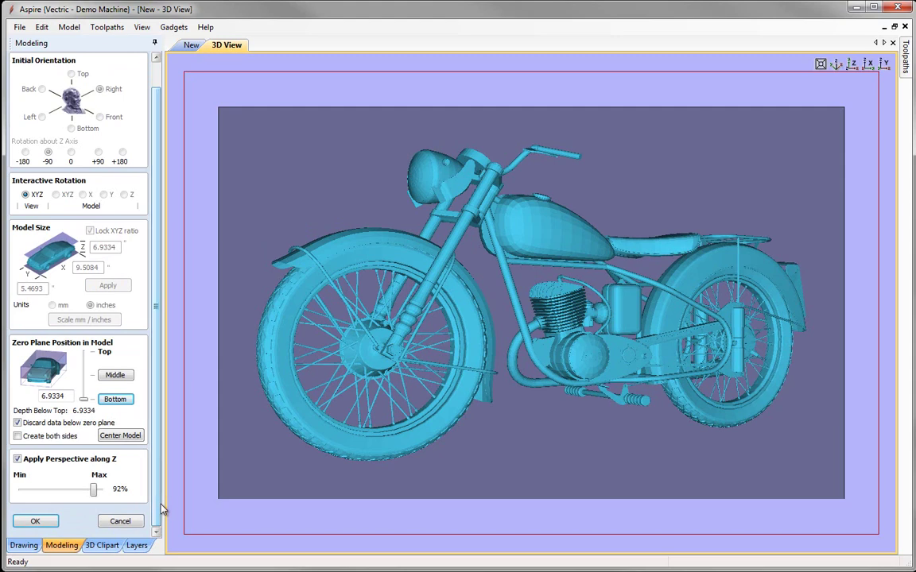
click(42, 523)
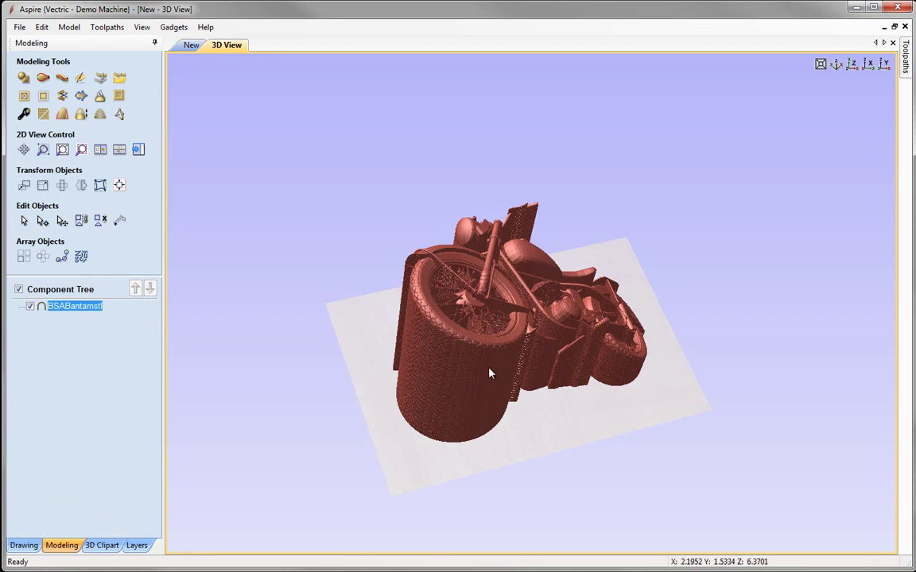
Step: Try flattening the motorcycle component by setting its shape height to 0.25 inches in the component properties
drag(659, 369, 523, 212)
drag(556, 364, 550, 465)
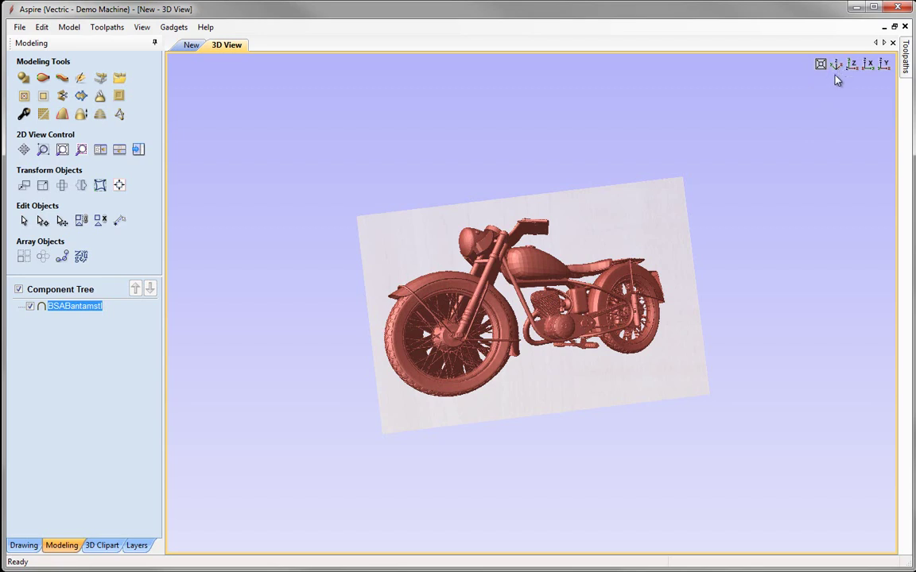
drag(782, 288, 612, 303)
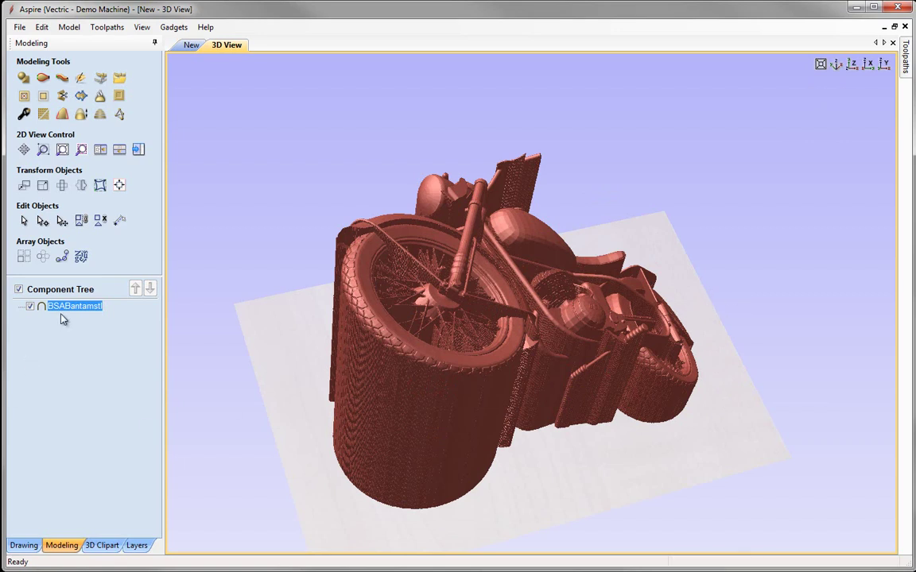
click(24, 114)
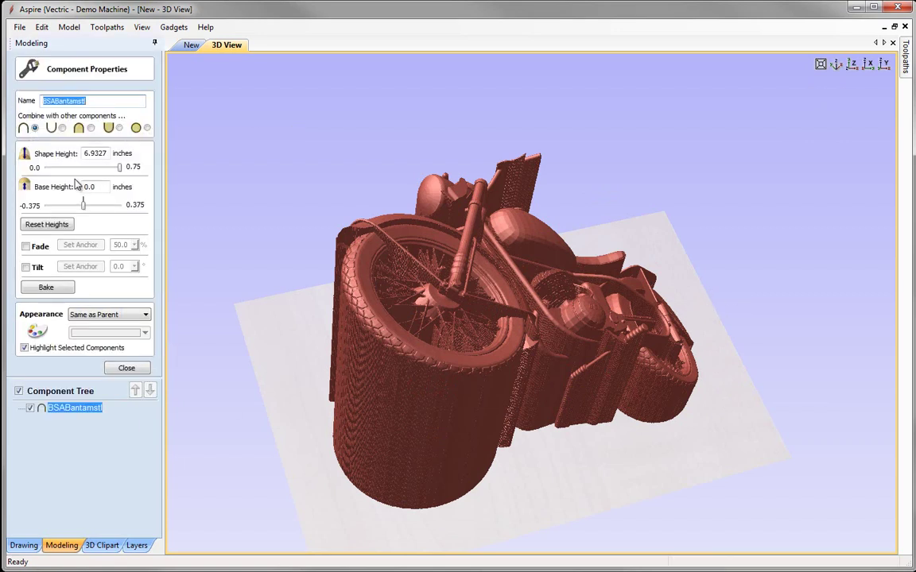
key(Tab)
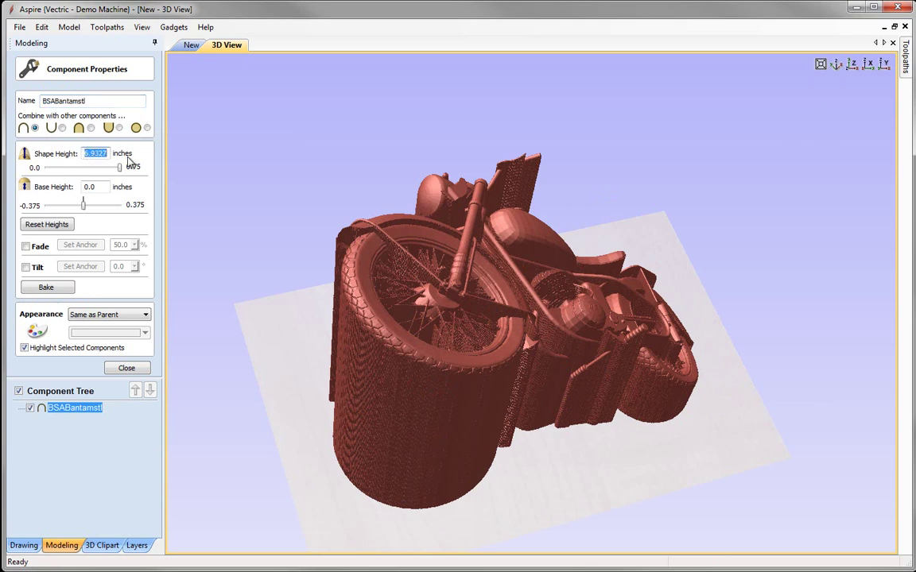
text(0.25)
key(Return)
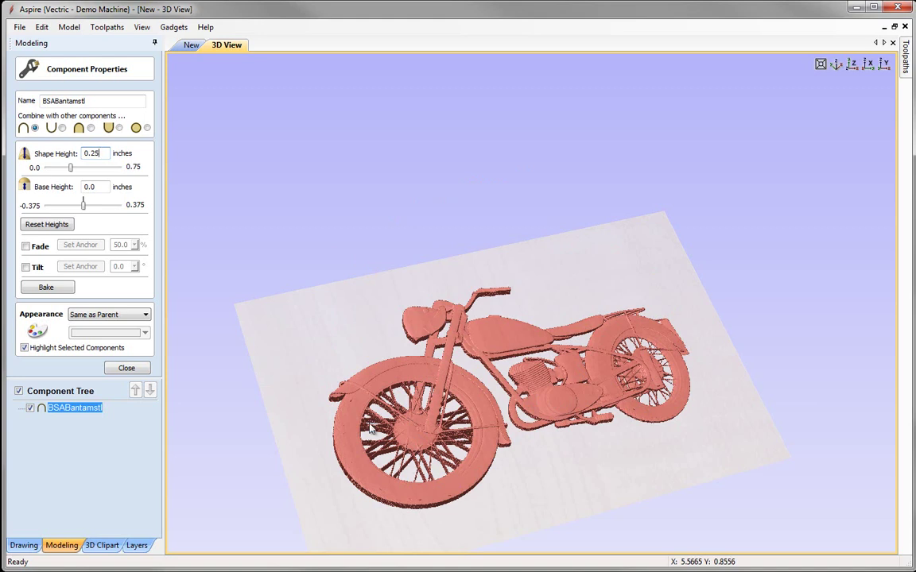
click(126, 368)
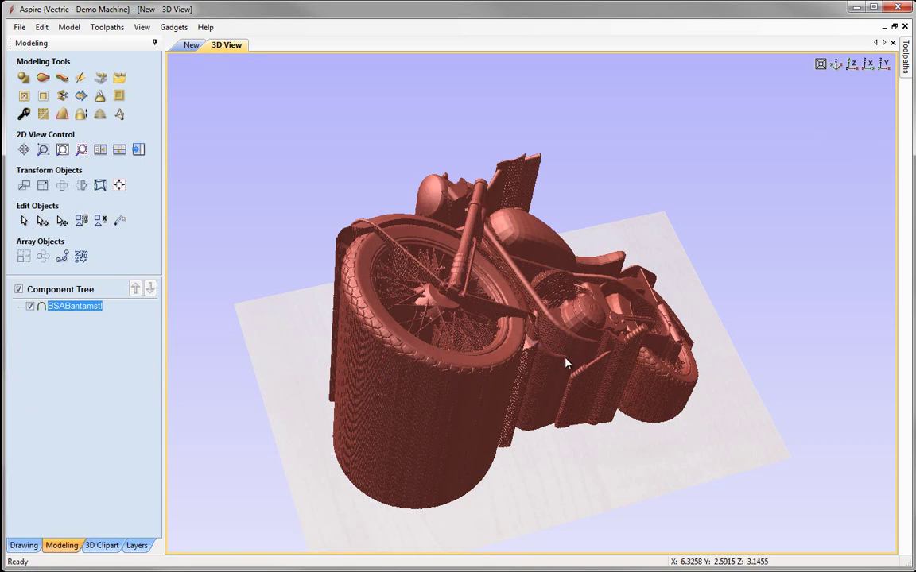
Step: Emboss the motorcycle component with a 3% scale height and 23% detail smoothness
click(119, 97)
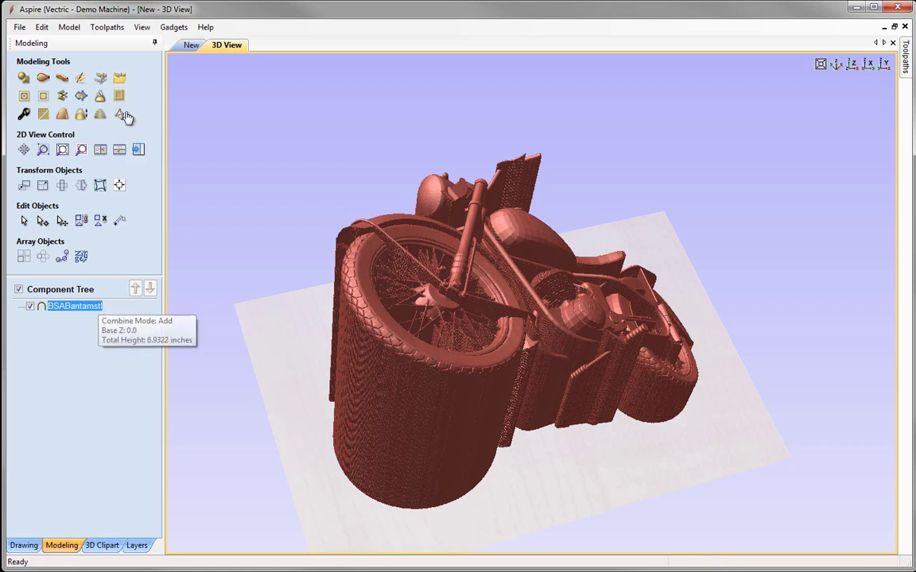
click(120, 96)
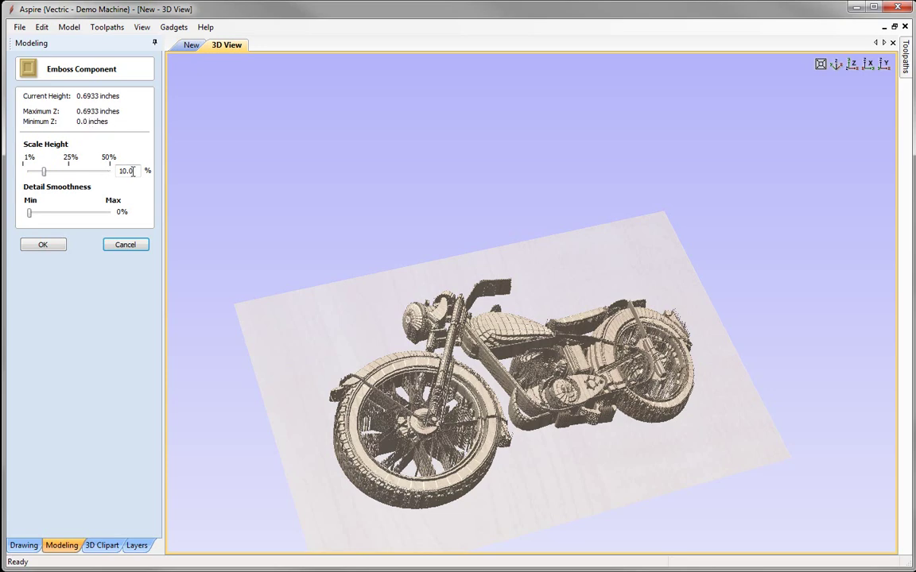
drag(588, 404, 562, 427)
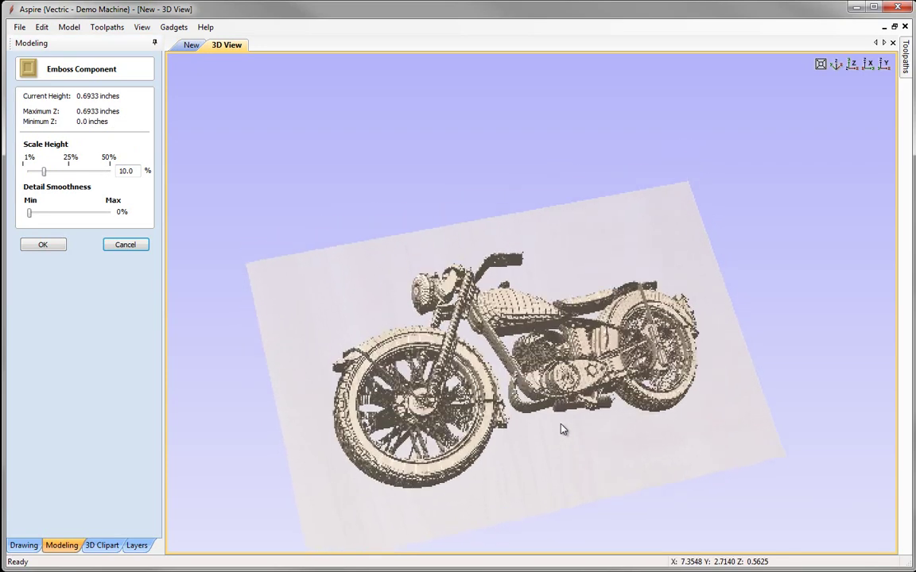
drag(44, 172, 32, 175)
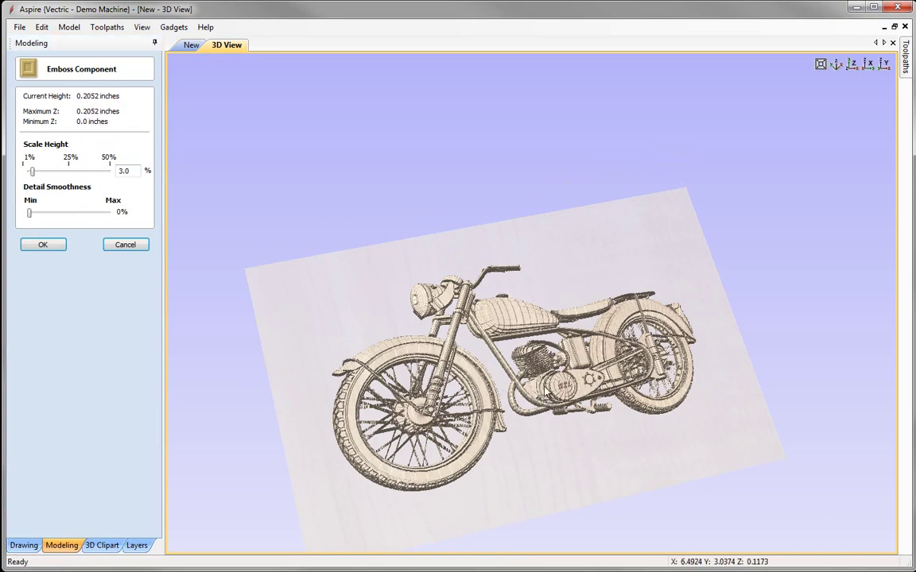
scroll(389, 300, up, 5)
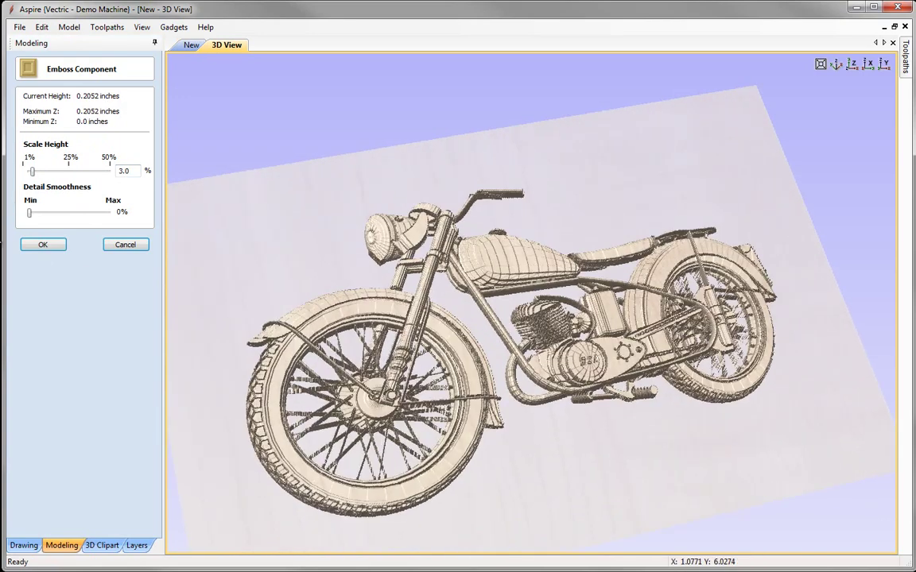
drag(30, 213, 48, 215)
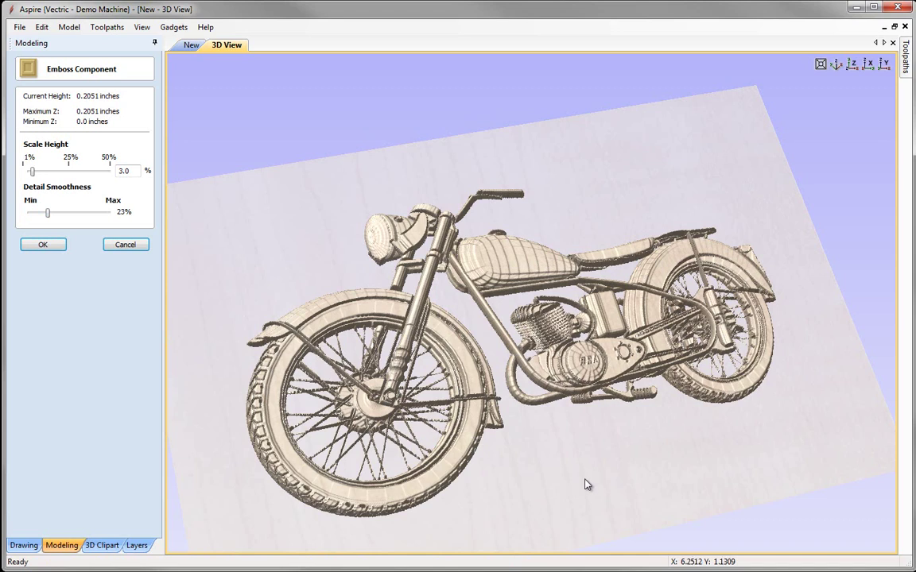
click(44, 245)
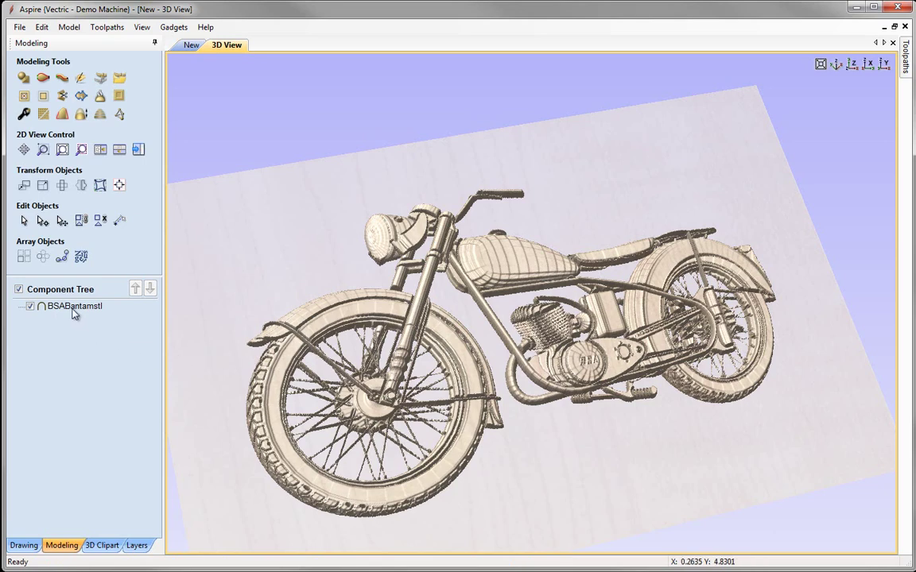
Step: Check the embossed component's shape height in its properties and examine the relief's detail around the front wheel and straight down Z
click(73, 308)
click(25, 115)
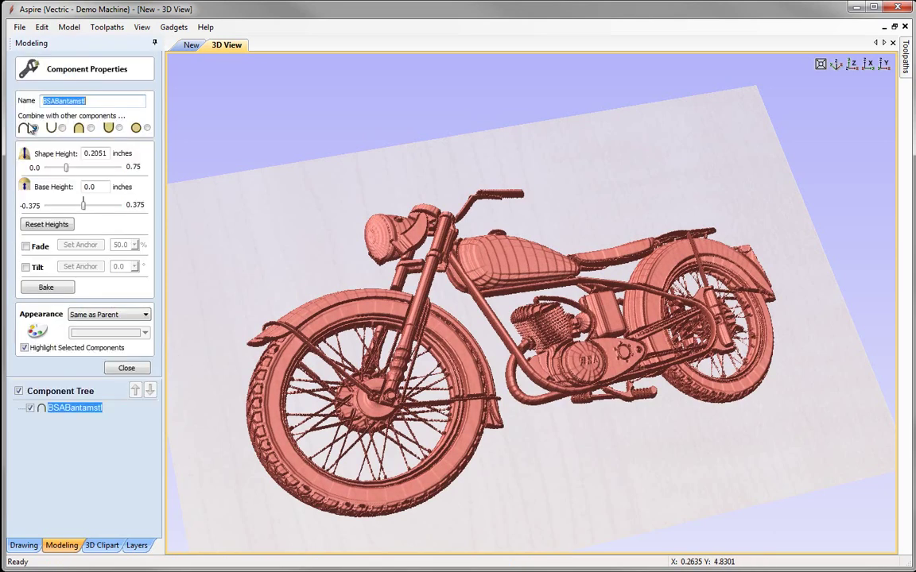
click(125, 368)
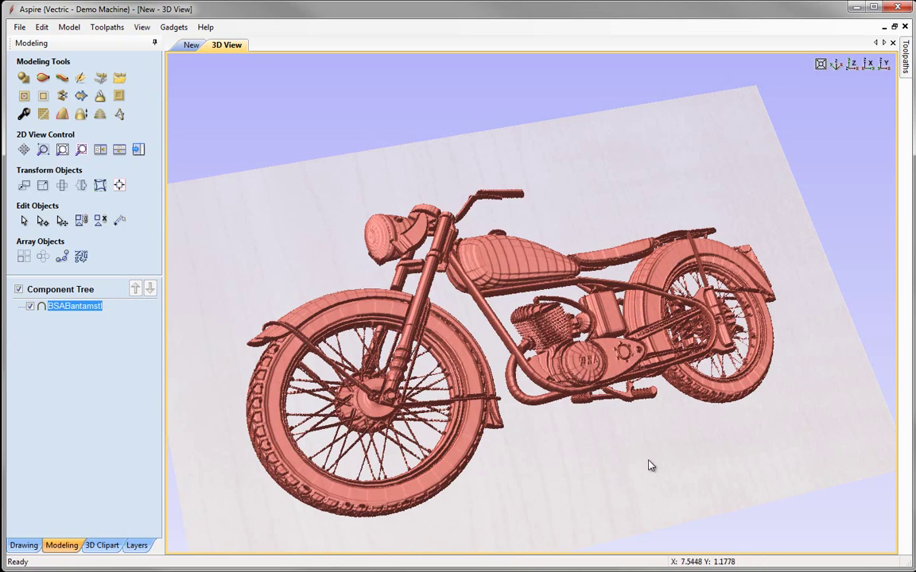
drag(649, 464, 659, 156)
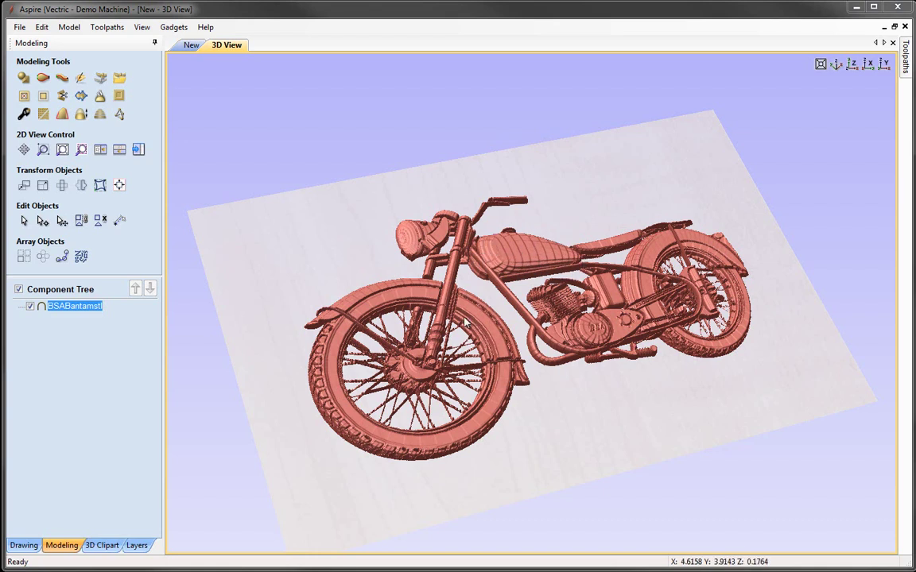
scroll(457, 335, up, 5)
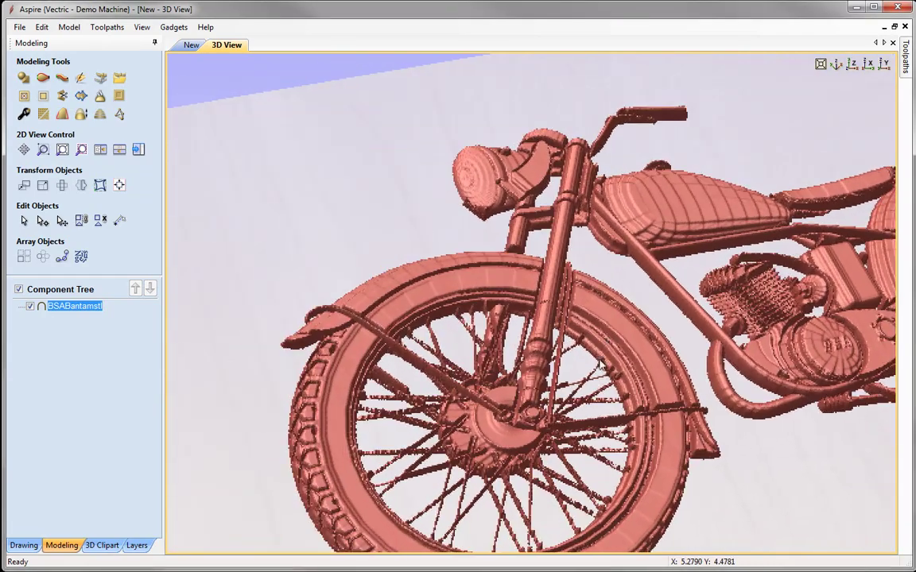
drag(558, 334, 513, 358)
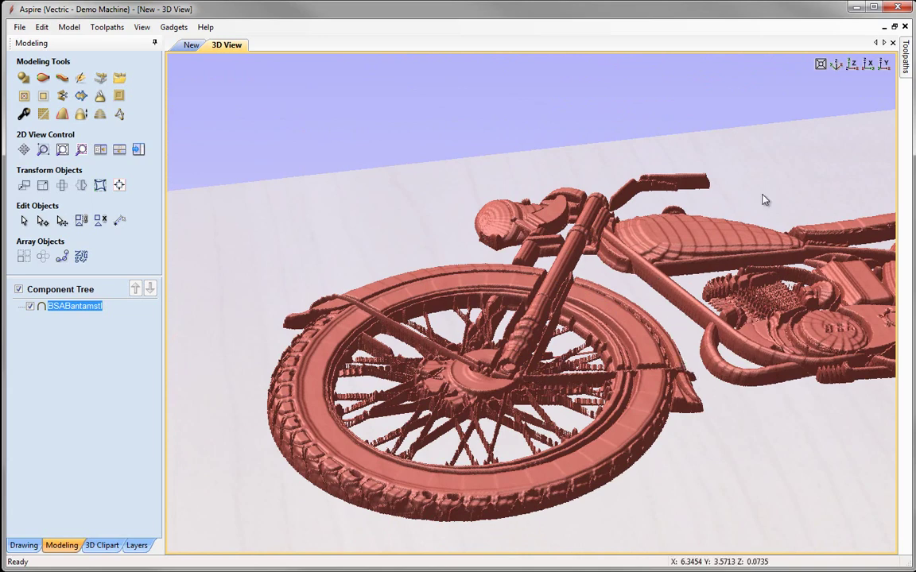
click(851, 64)
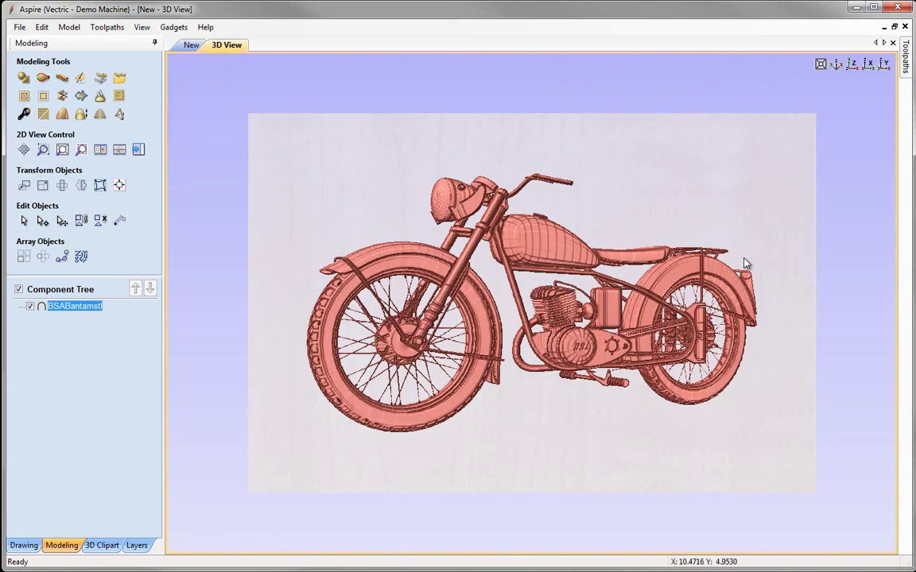